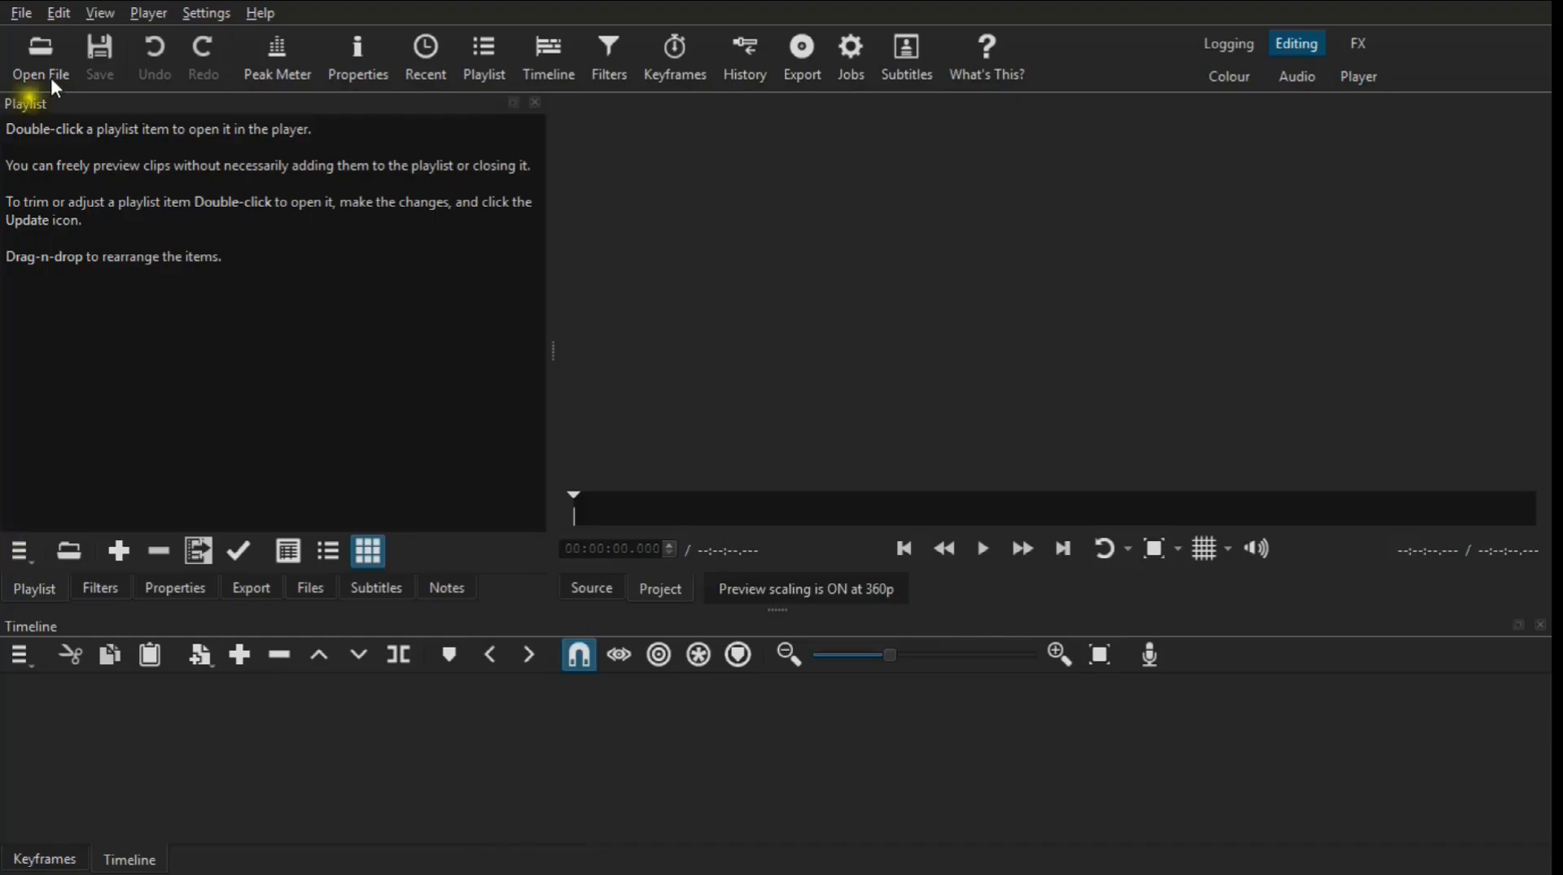
left_click(47, 73)
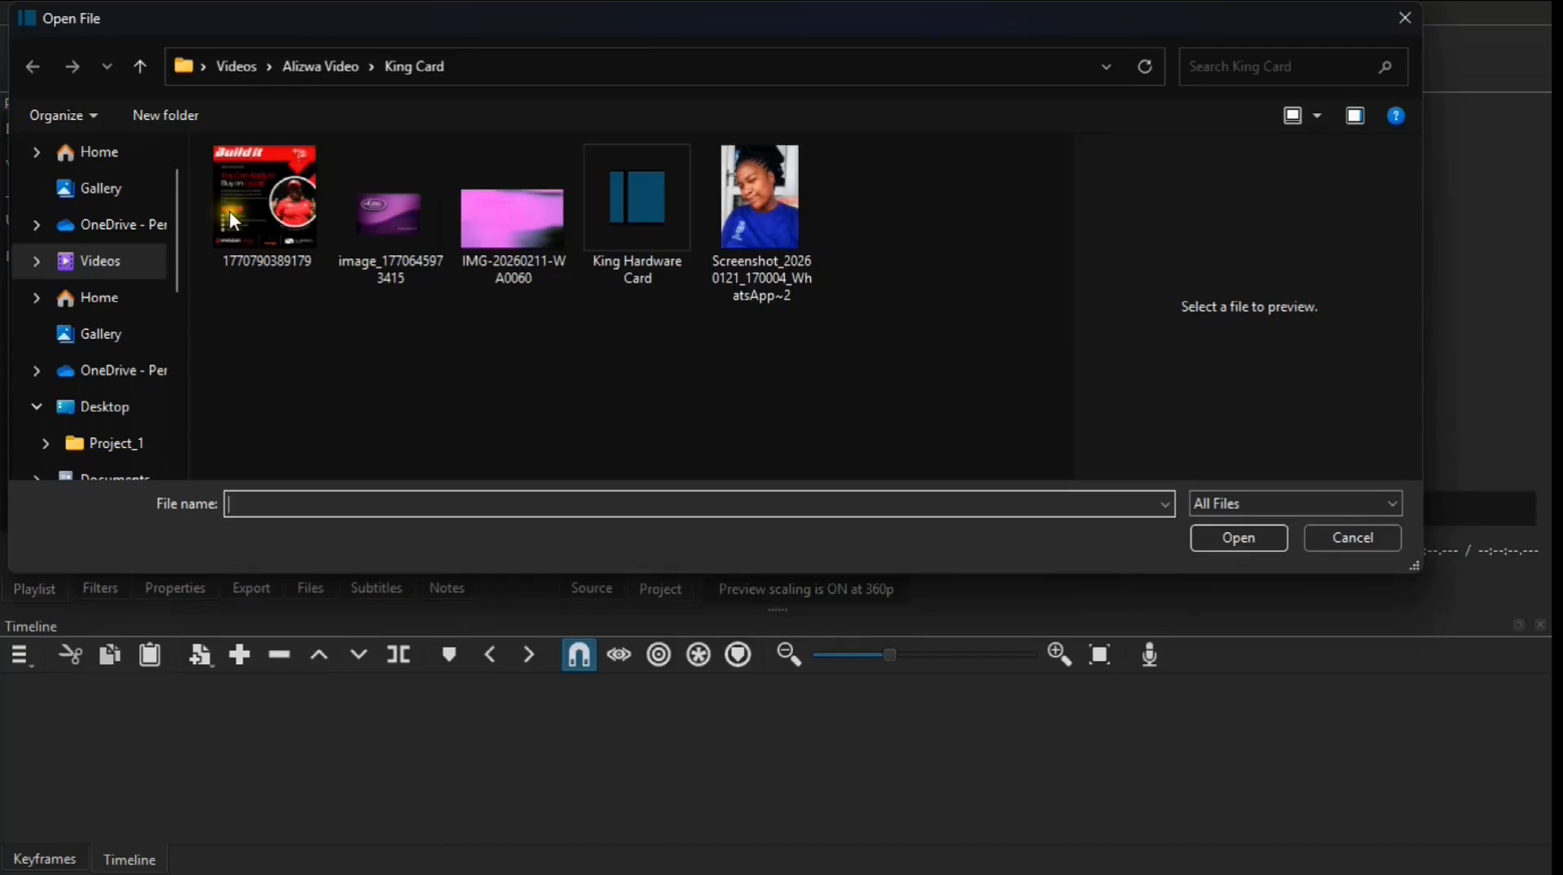
left_click(437, 241)
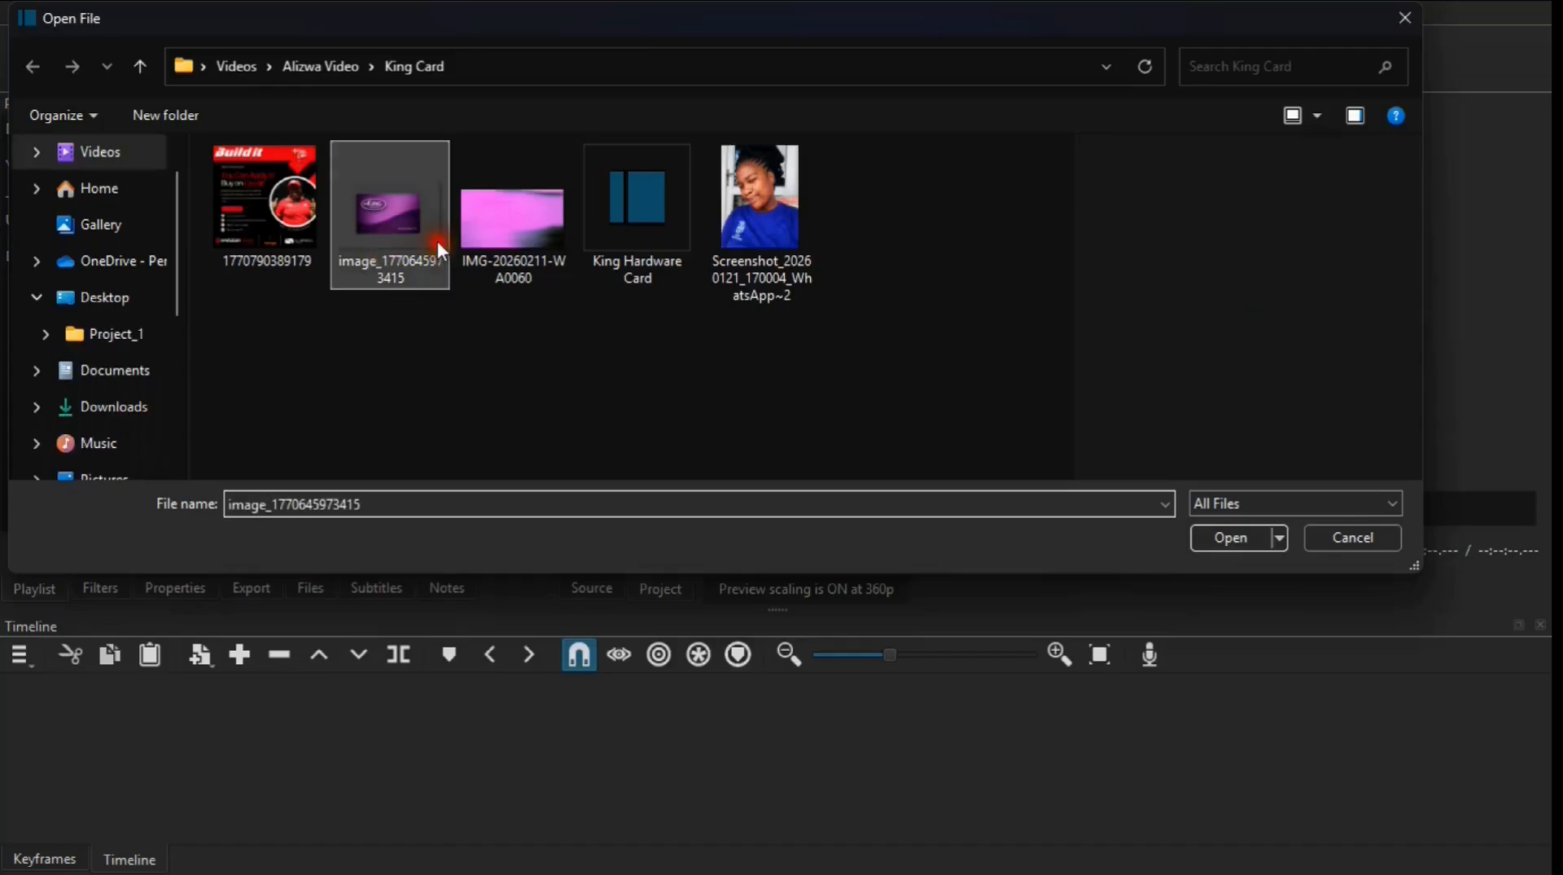
left_click(549, 230, "ctrl")
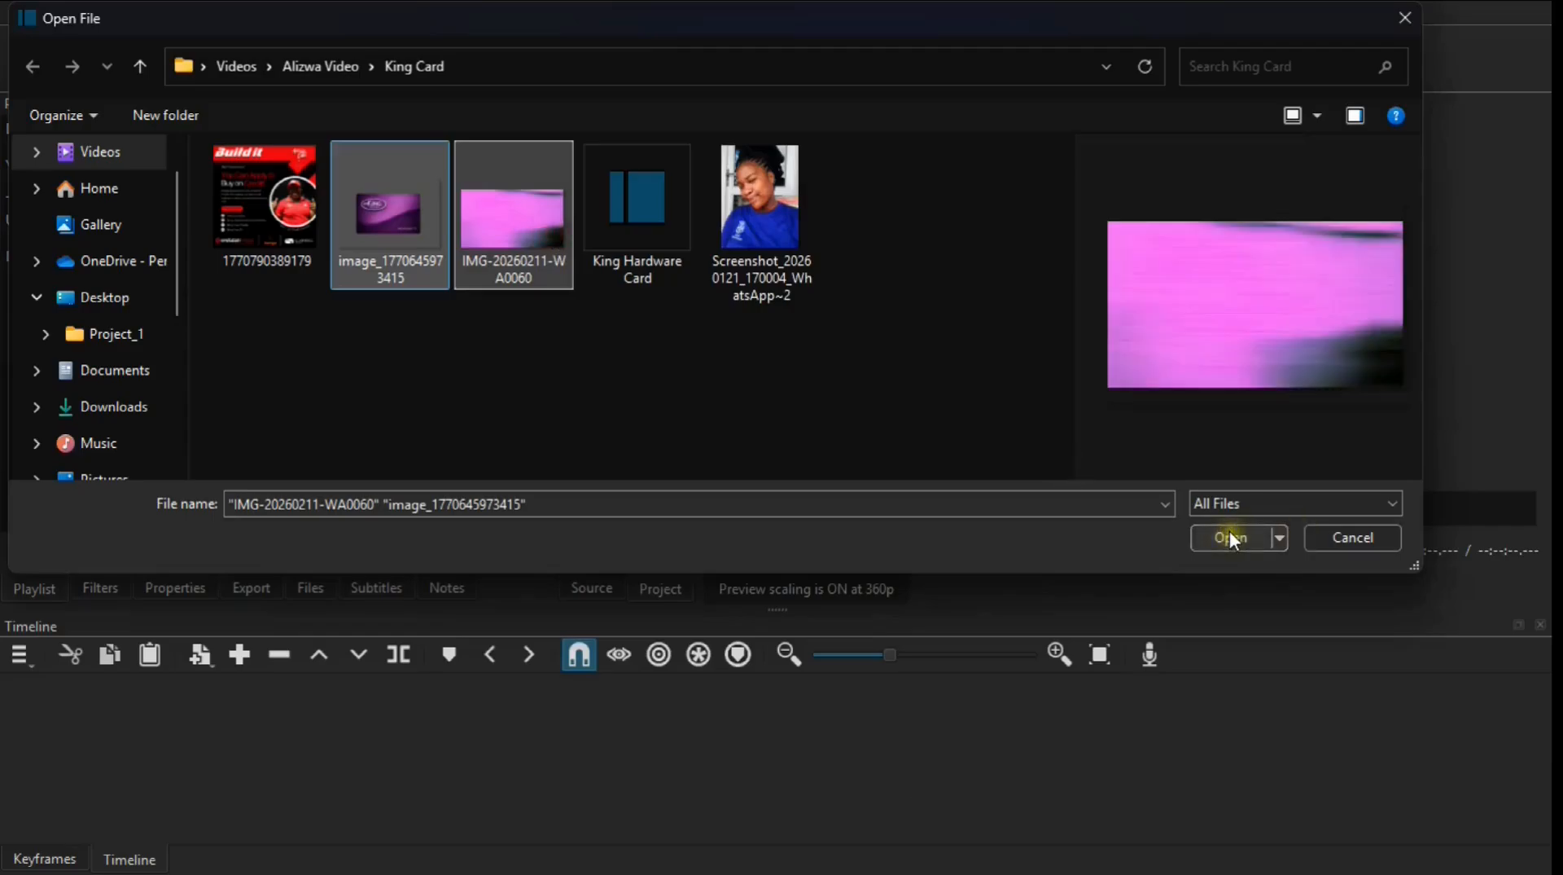
left_click(1229, 537)
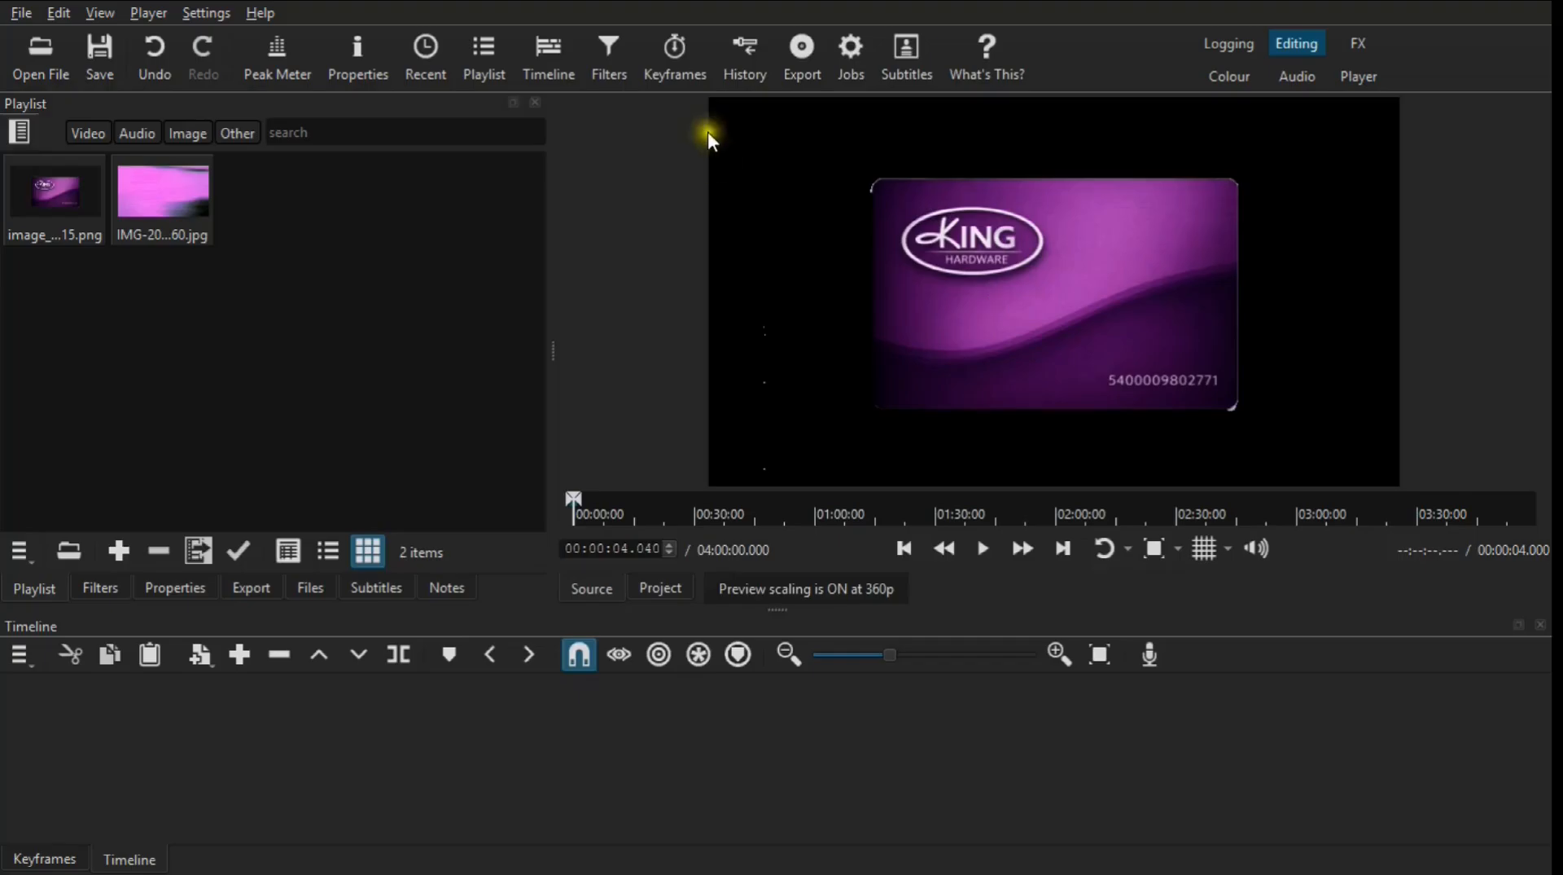
Place the pink background image IMG-20260211-WA0060.jpg from the playlist at the start of video track V1.
left_click(175, 200)
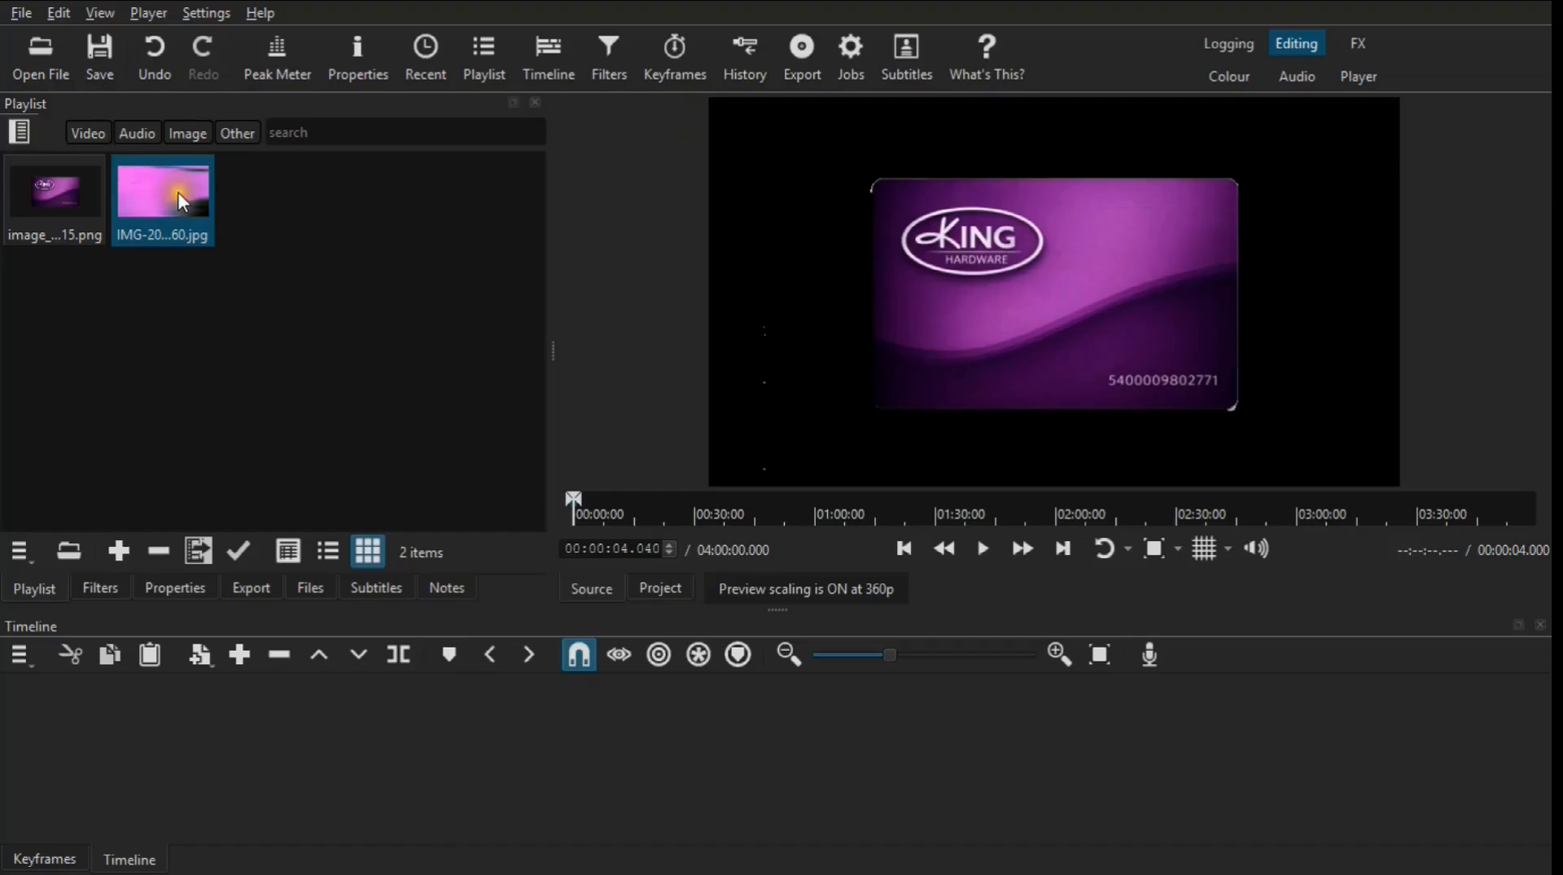
left_click(178, 194)
left_click_drag(197, 448, 204, 731)
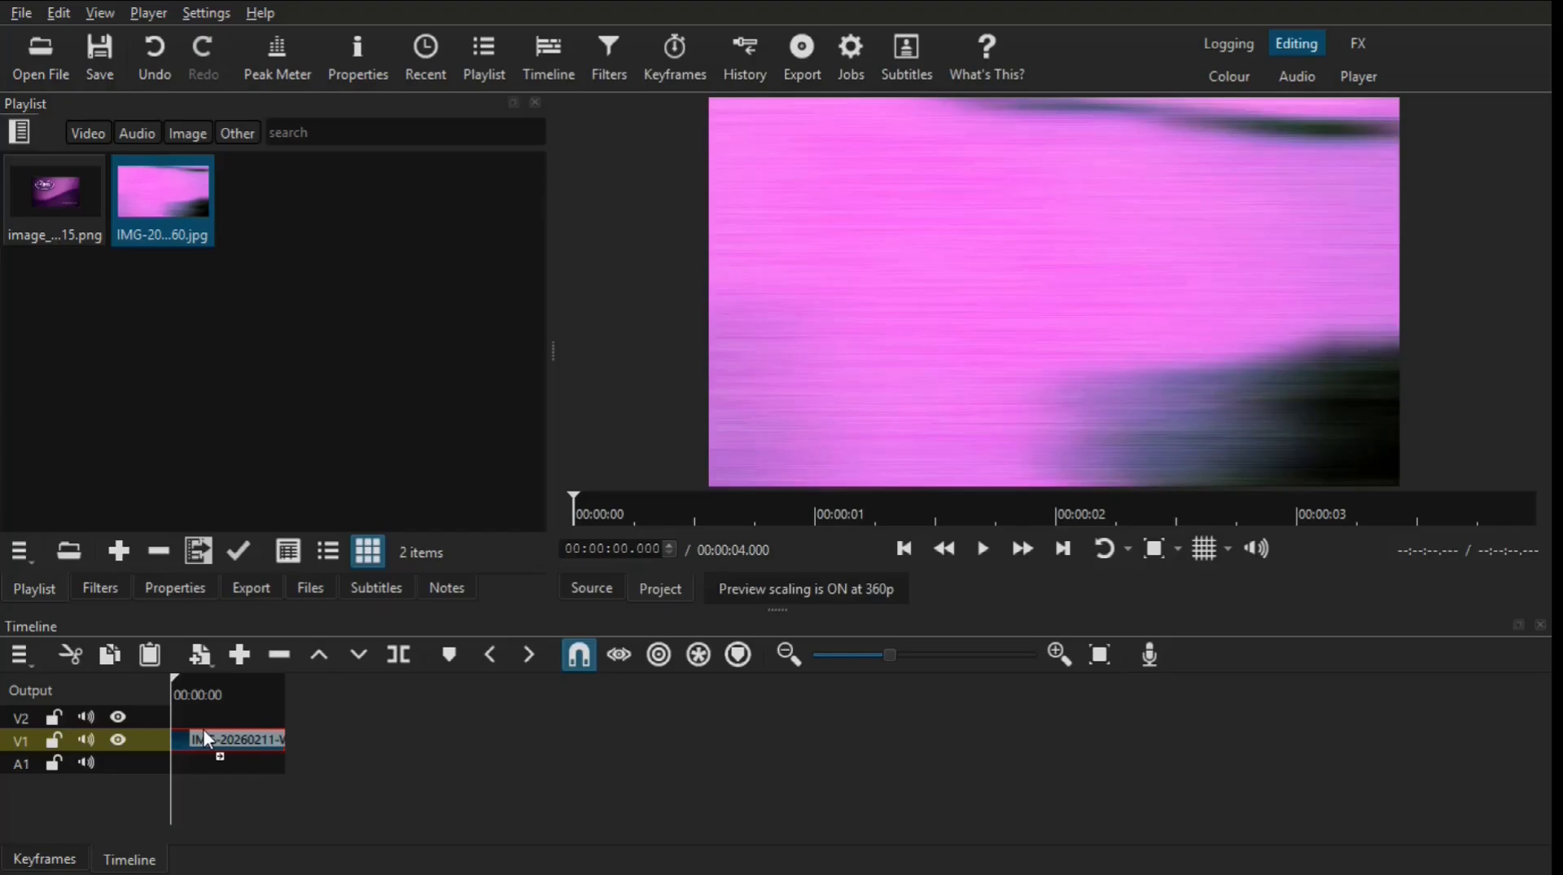
Place the card image image_1770645973415.png on a track V2 above the background, starting about 0.5 seconds in.
left_click(58, 193)
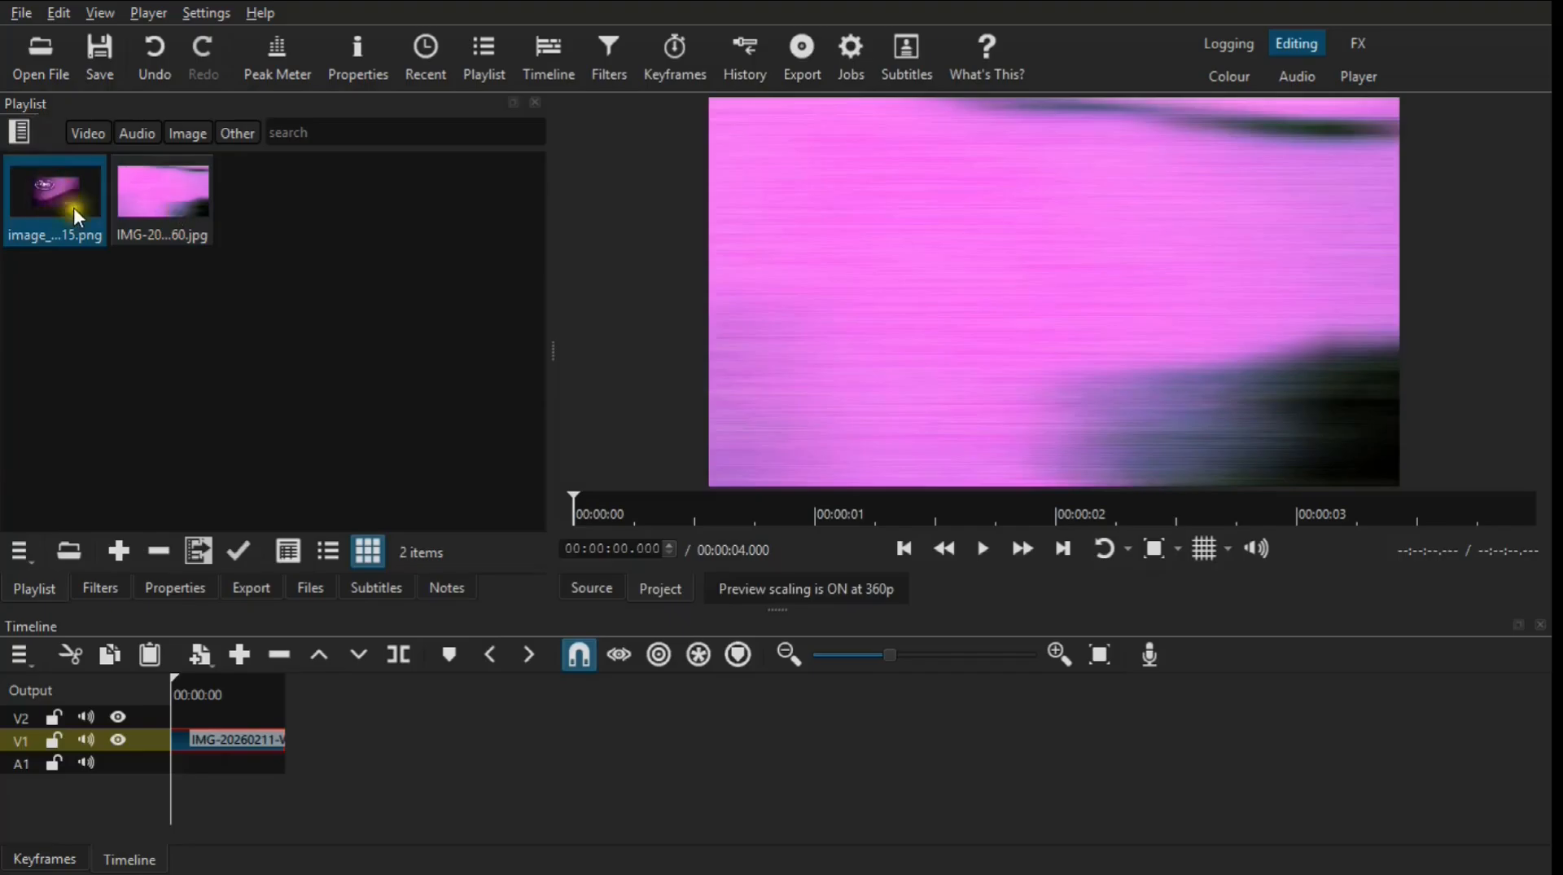
left_click_drag(73, 206, 187, 715)
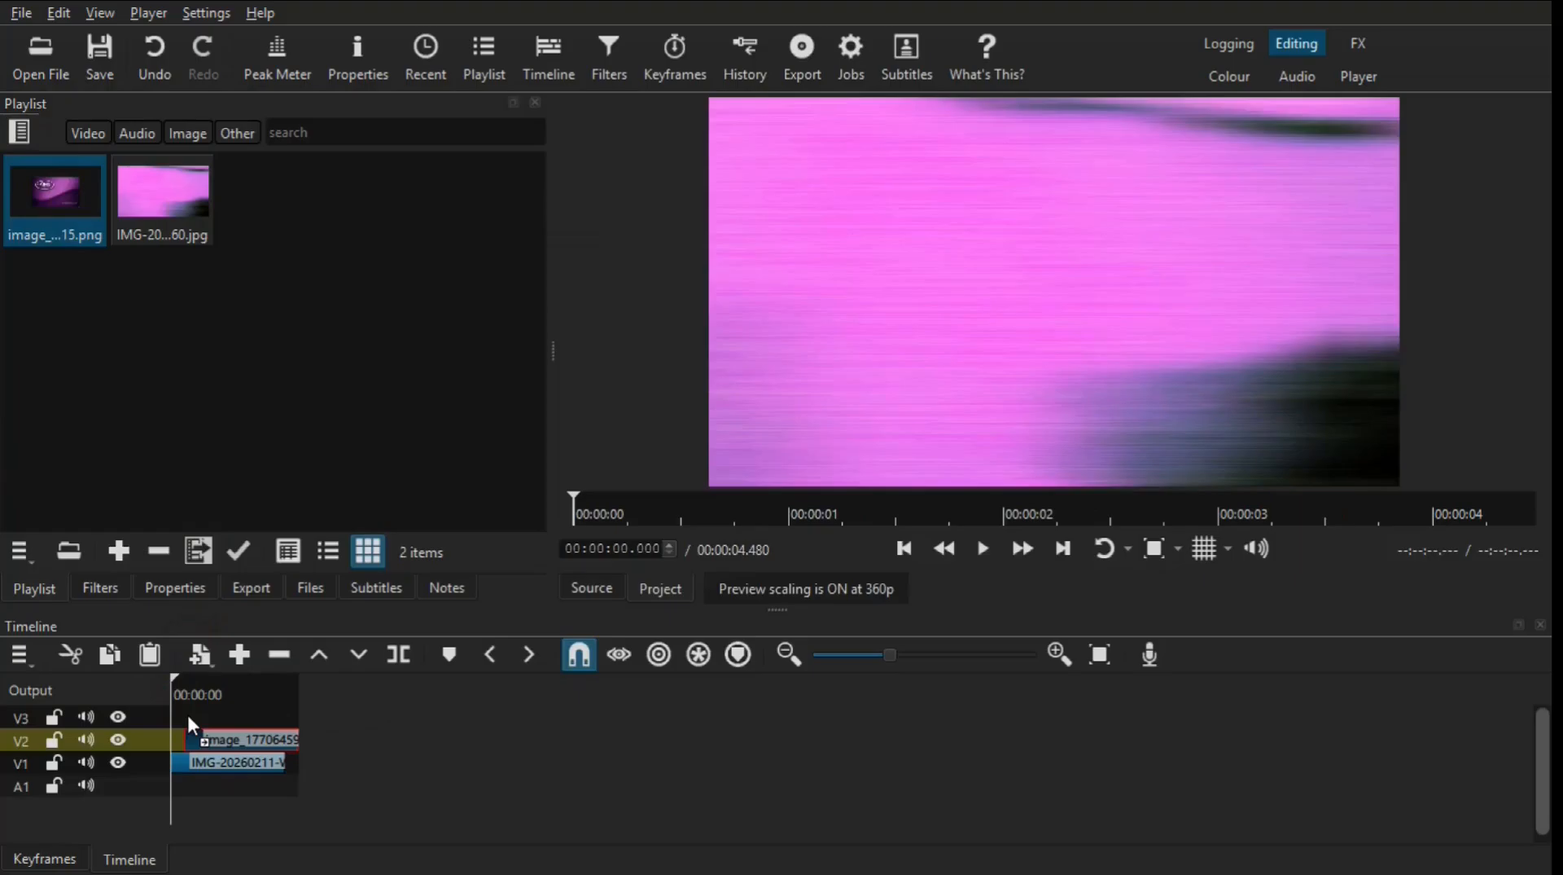
left_click(320, 654)
Split the card image clip on V2 at 00:00:01.000.
scroll(912, 654, "up", 5)
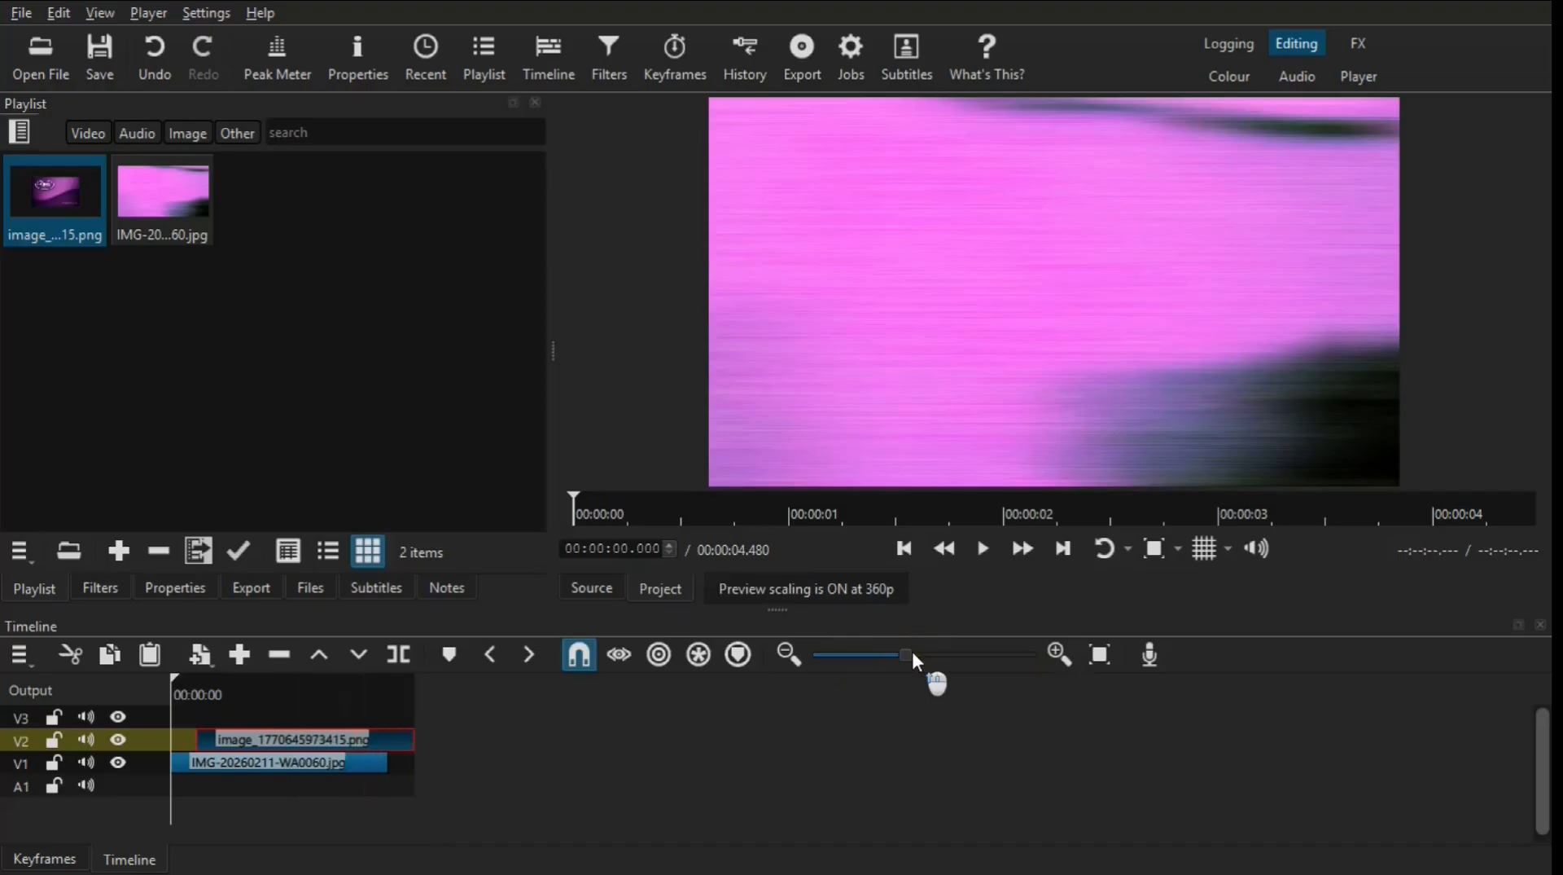
scroll(912, 654, "down", 5)
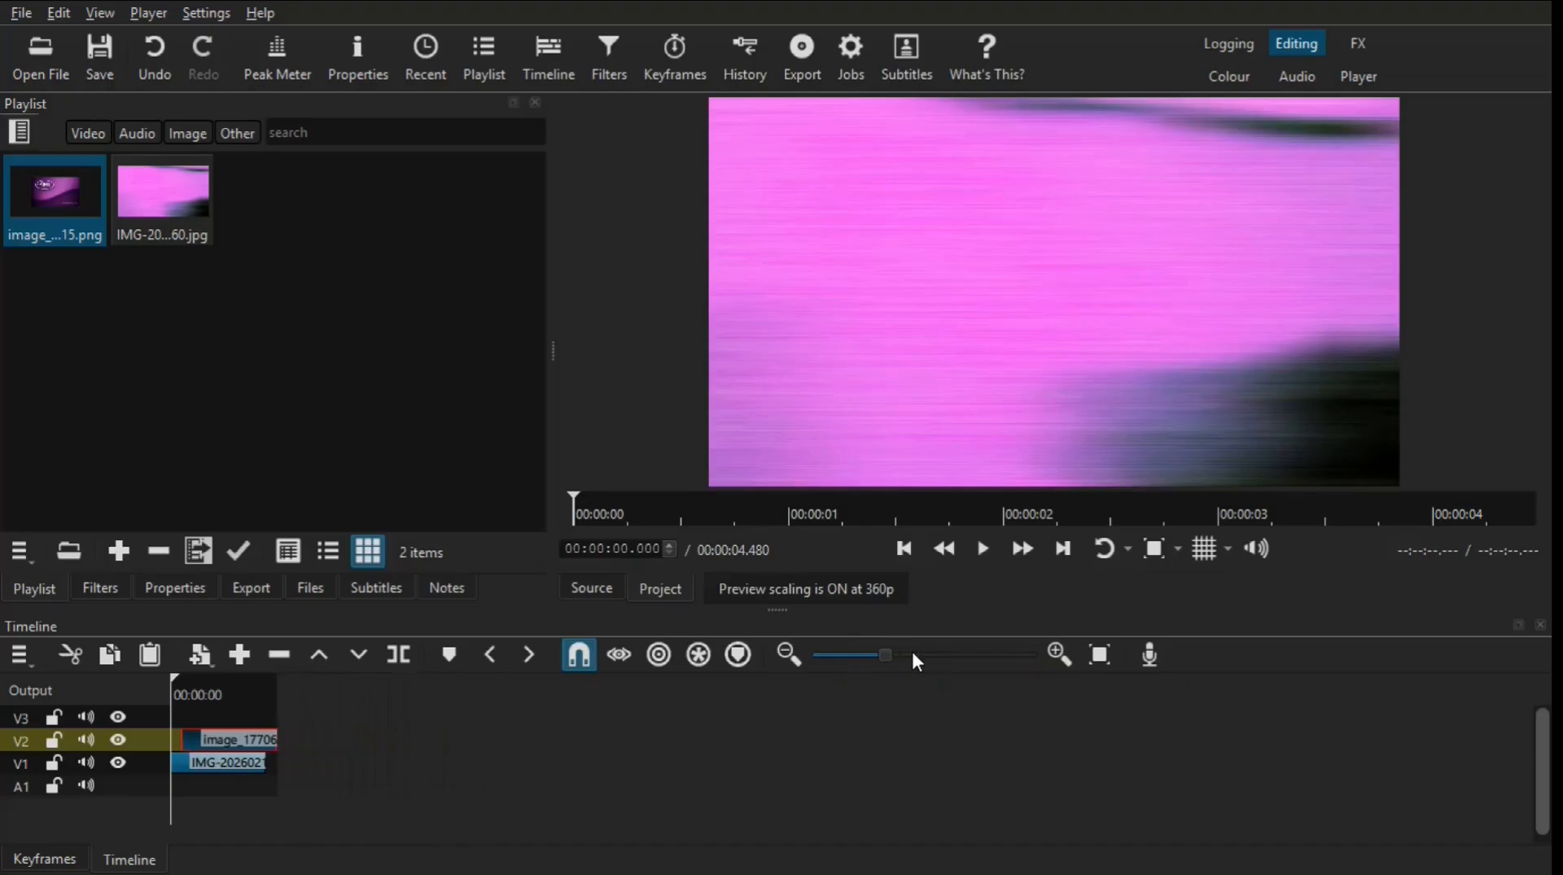
left_click(788, 652)
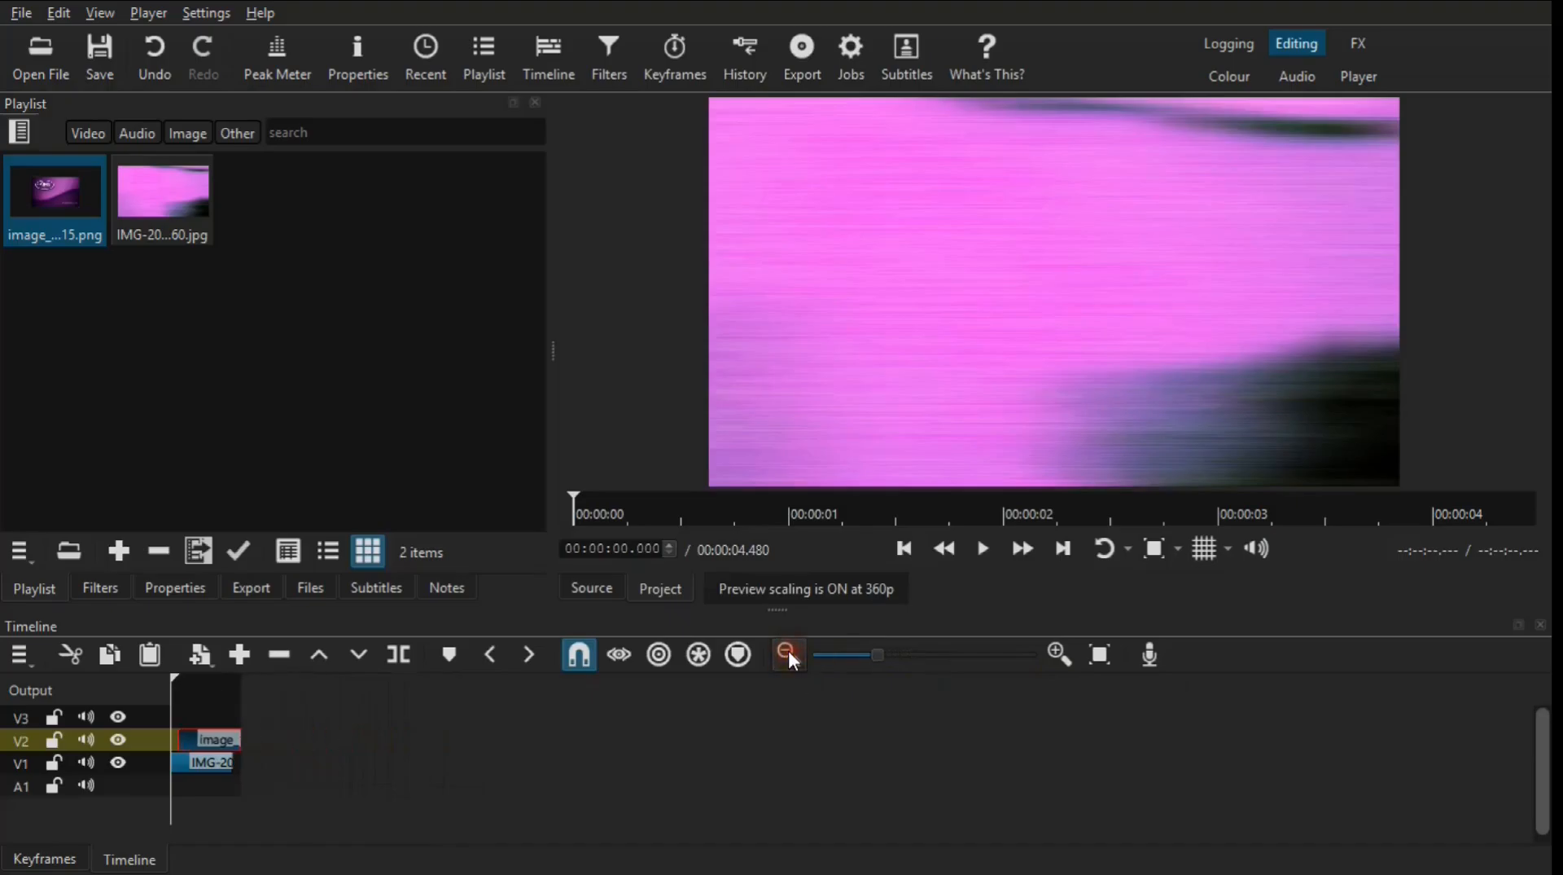
left_click(1068, 648)
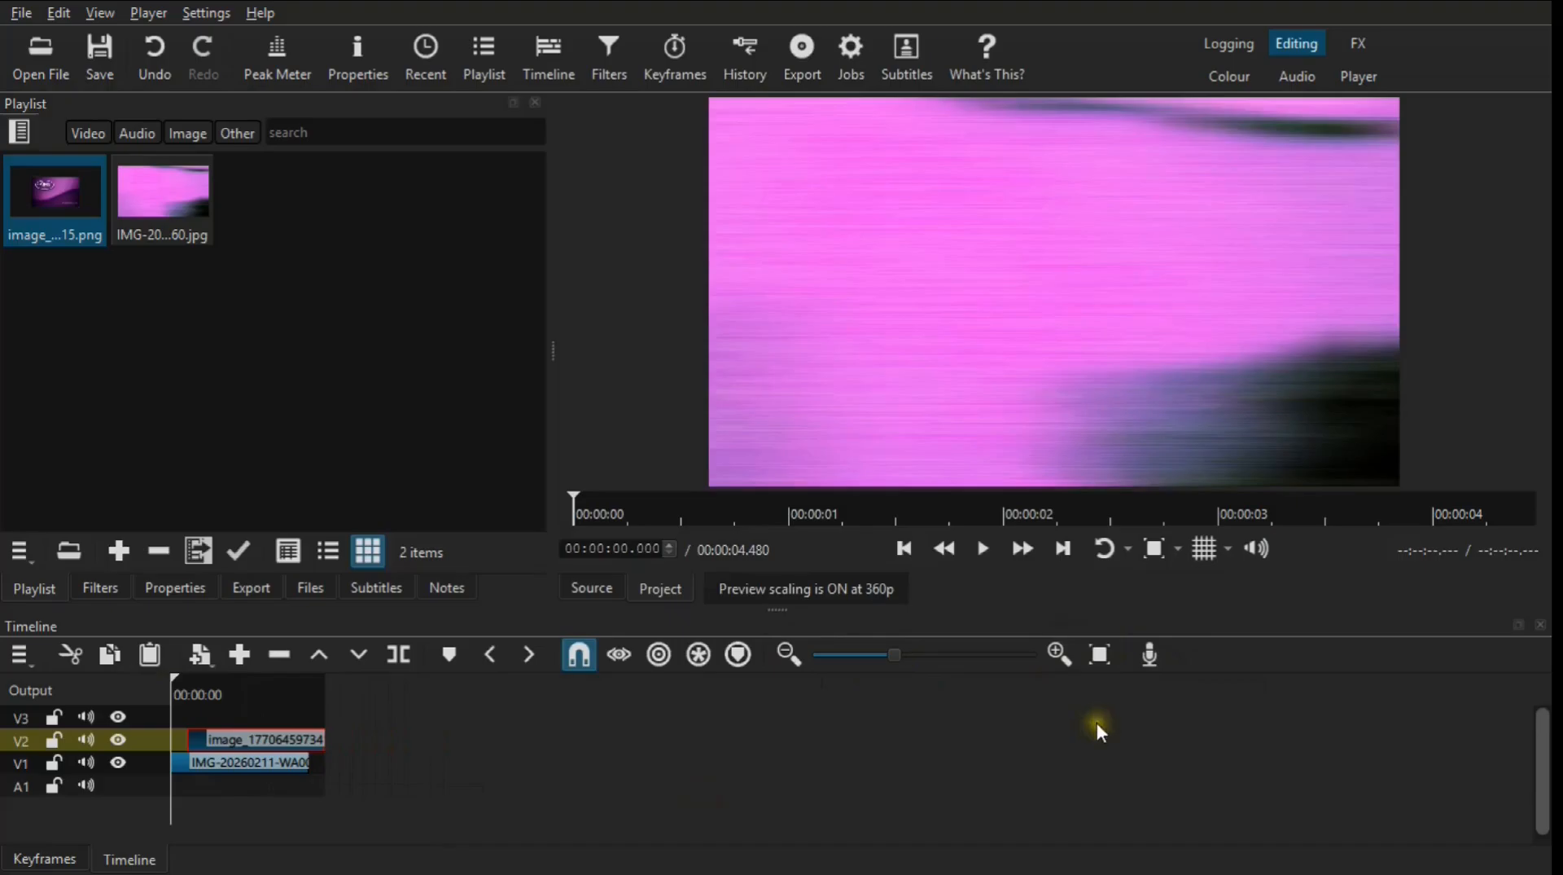
left_click(1100, 655)
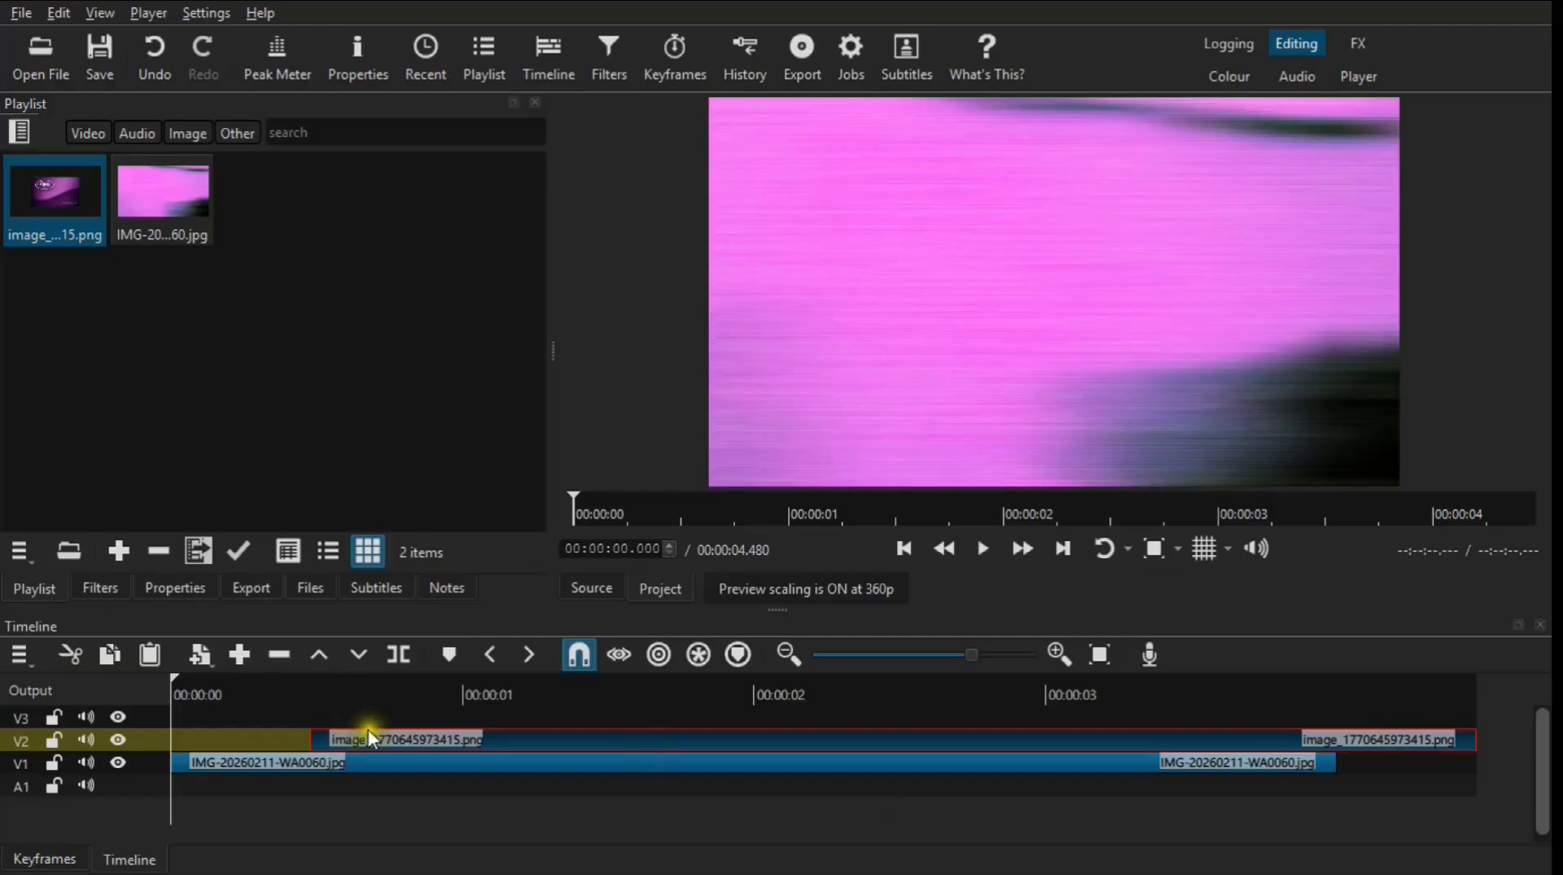
left_click(465, 697)
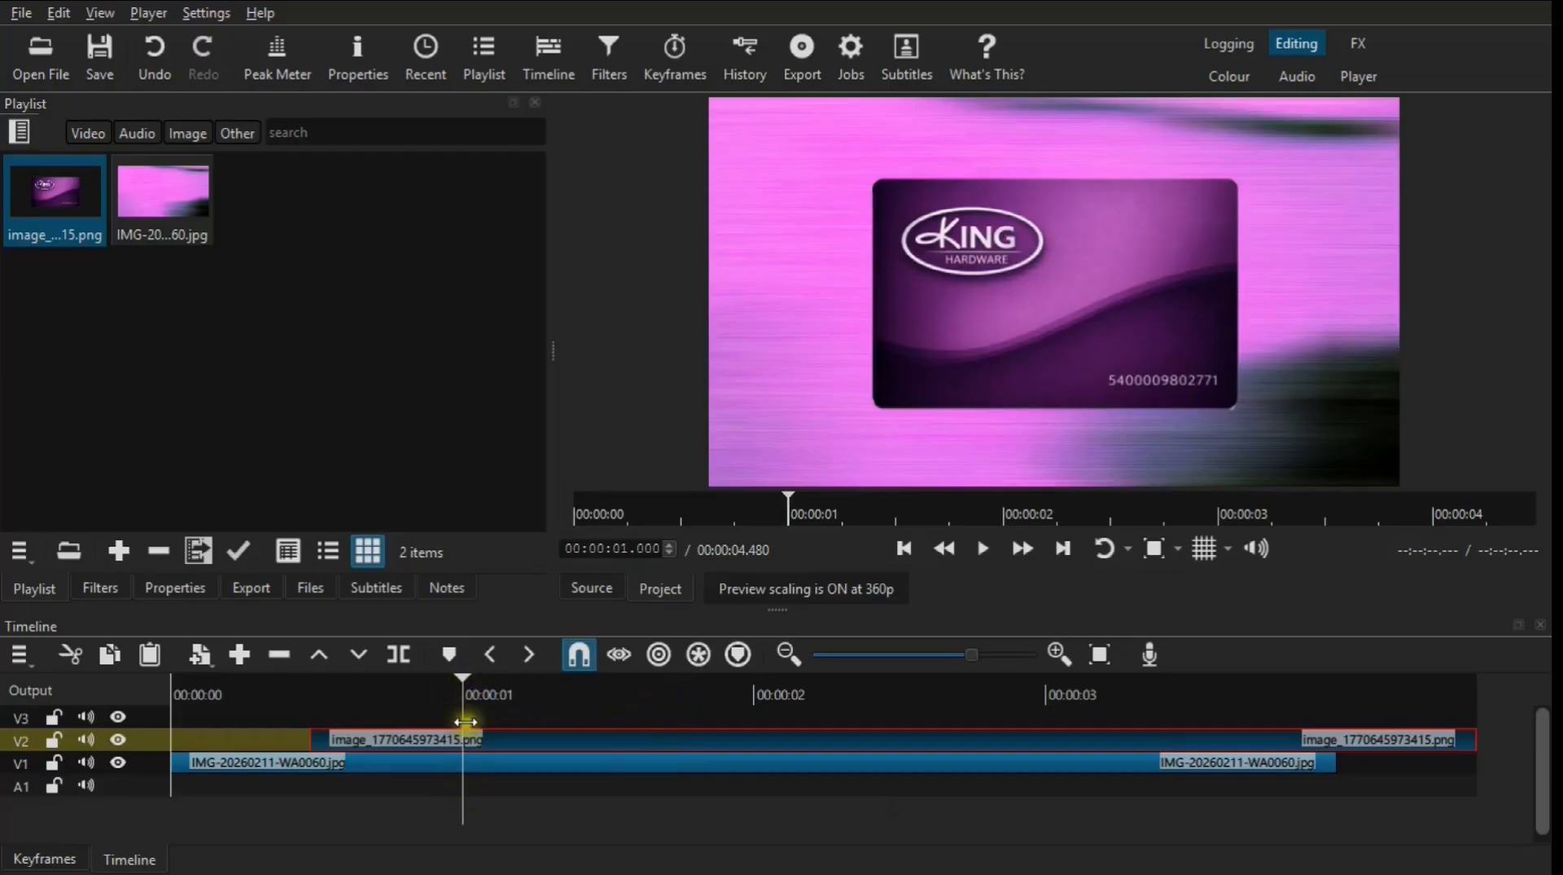
left_click(478, 736)
key("s")
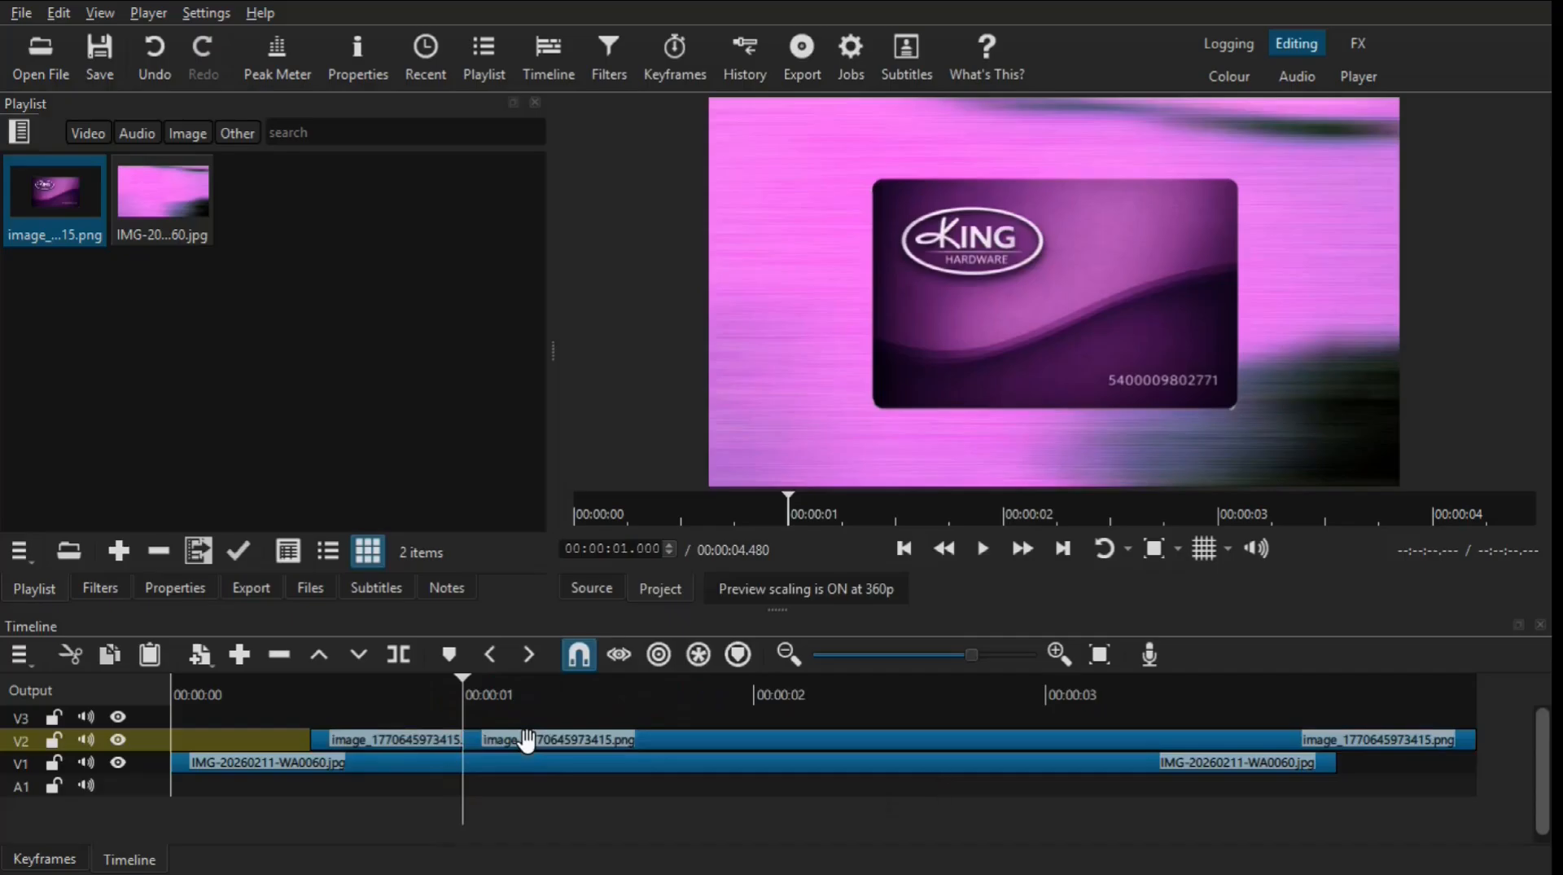
left_click(431, 738)
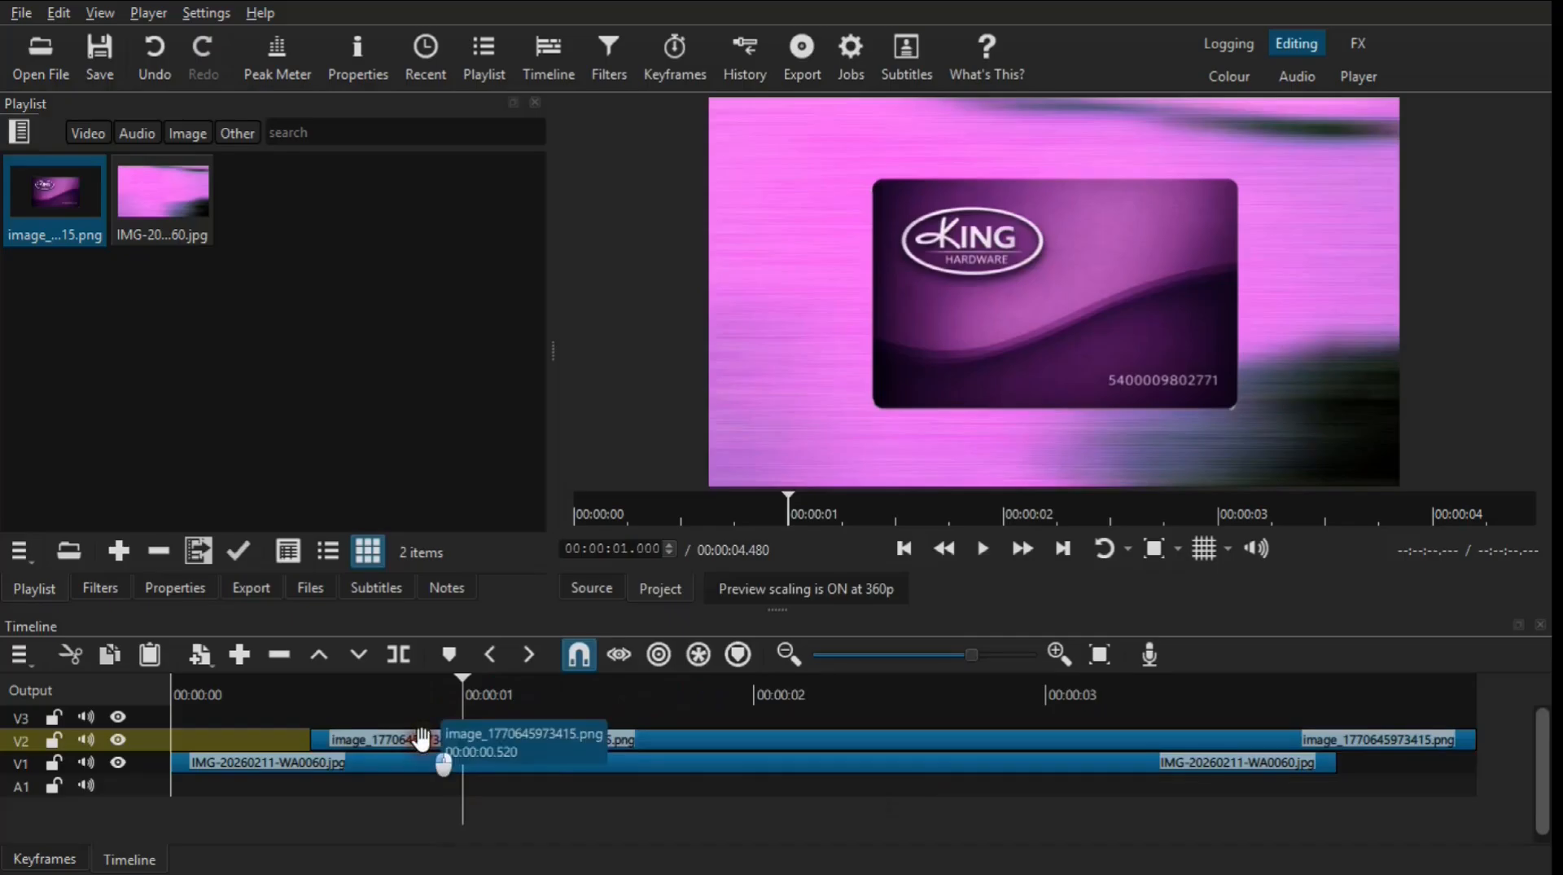
left_click(686, 738)
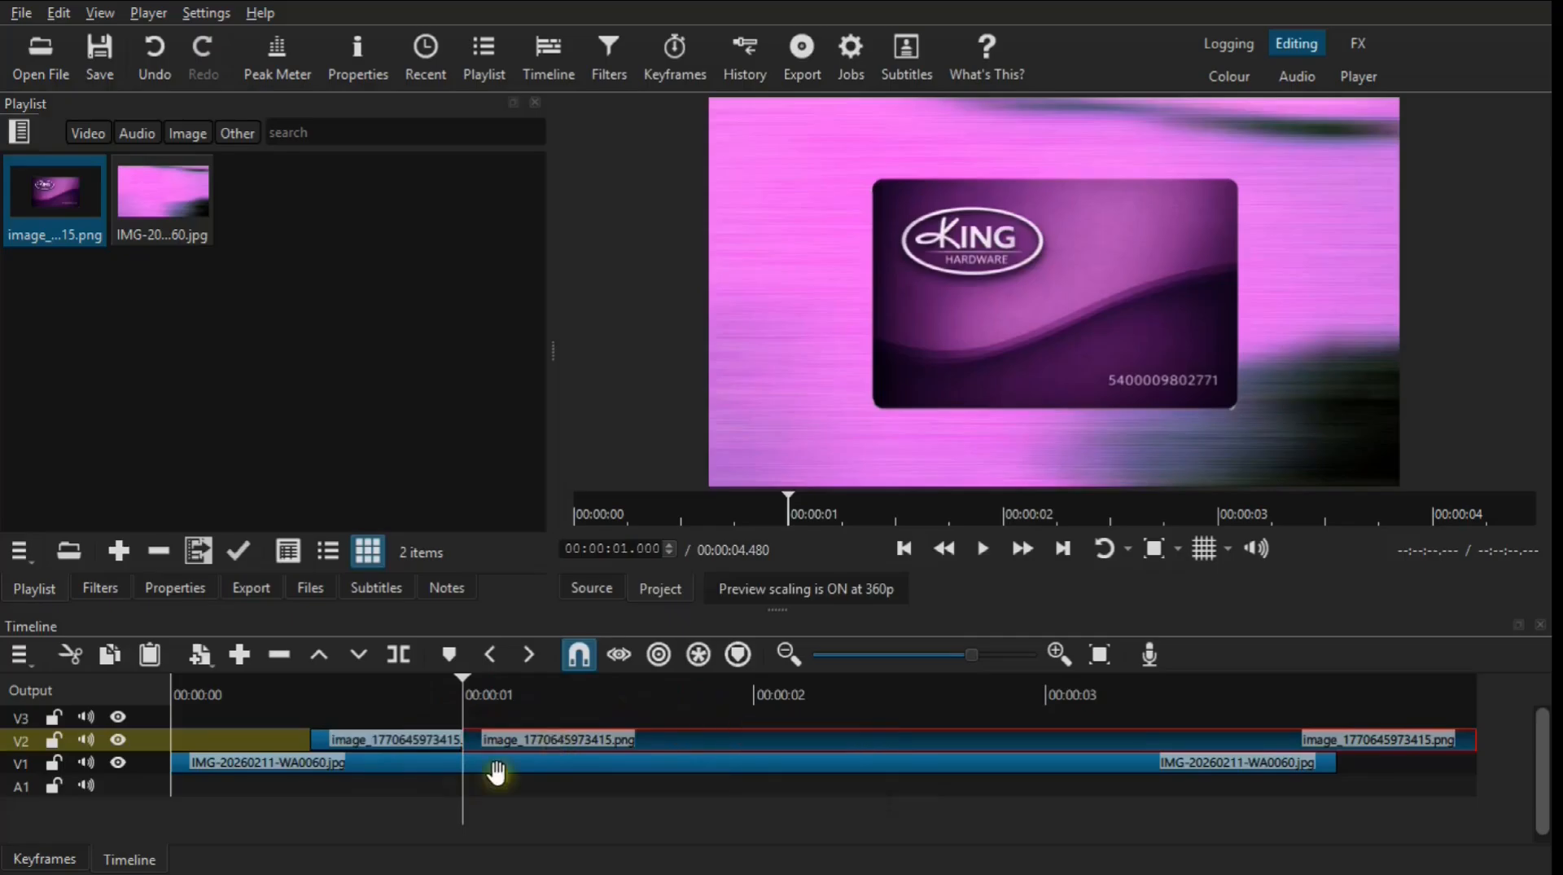
Split the background clip IMG-20260211-WA0060.jpg on V1 at 00:00:01.320 and select each of its pieces.
left_click(532, 764)
left_click(533, 764)
left_click_drag(556, 698, 567, 698)
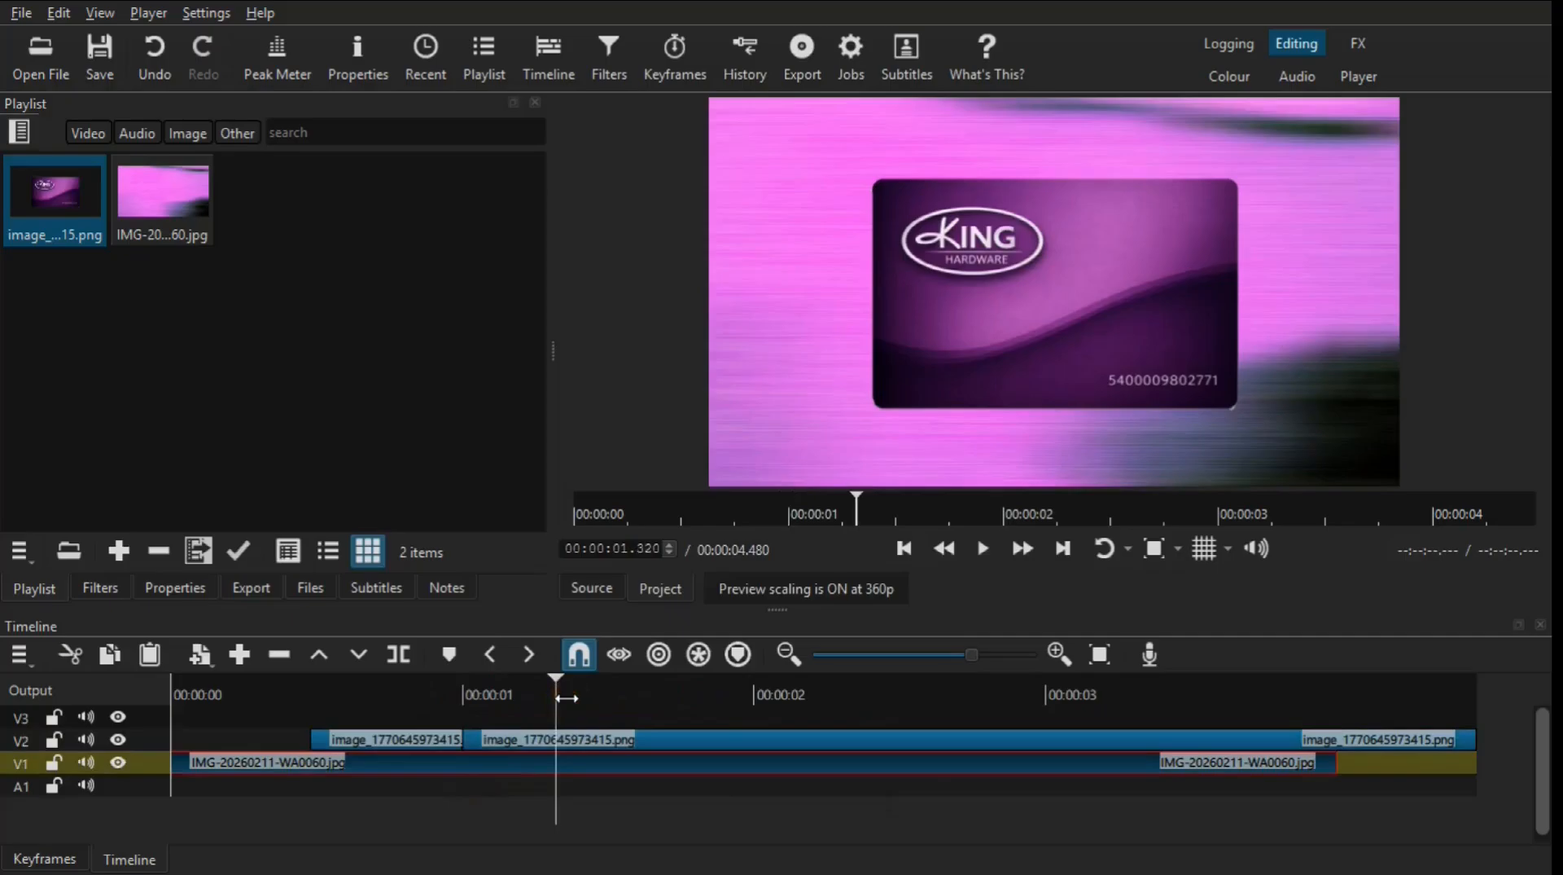
key("s")
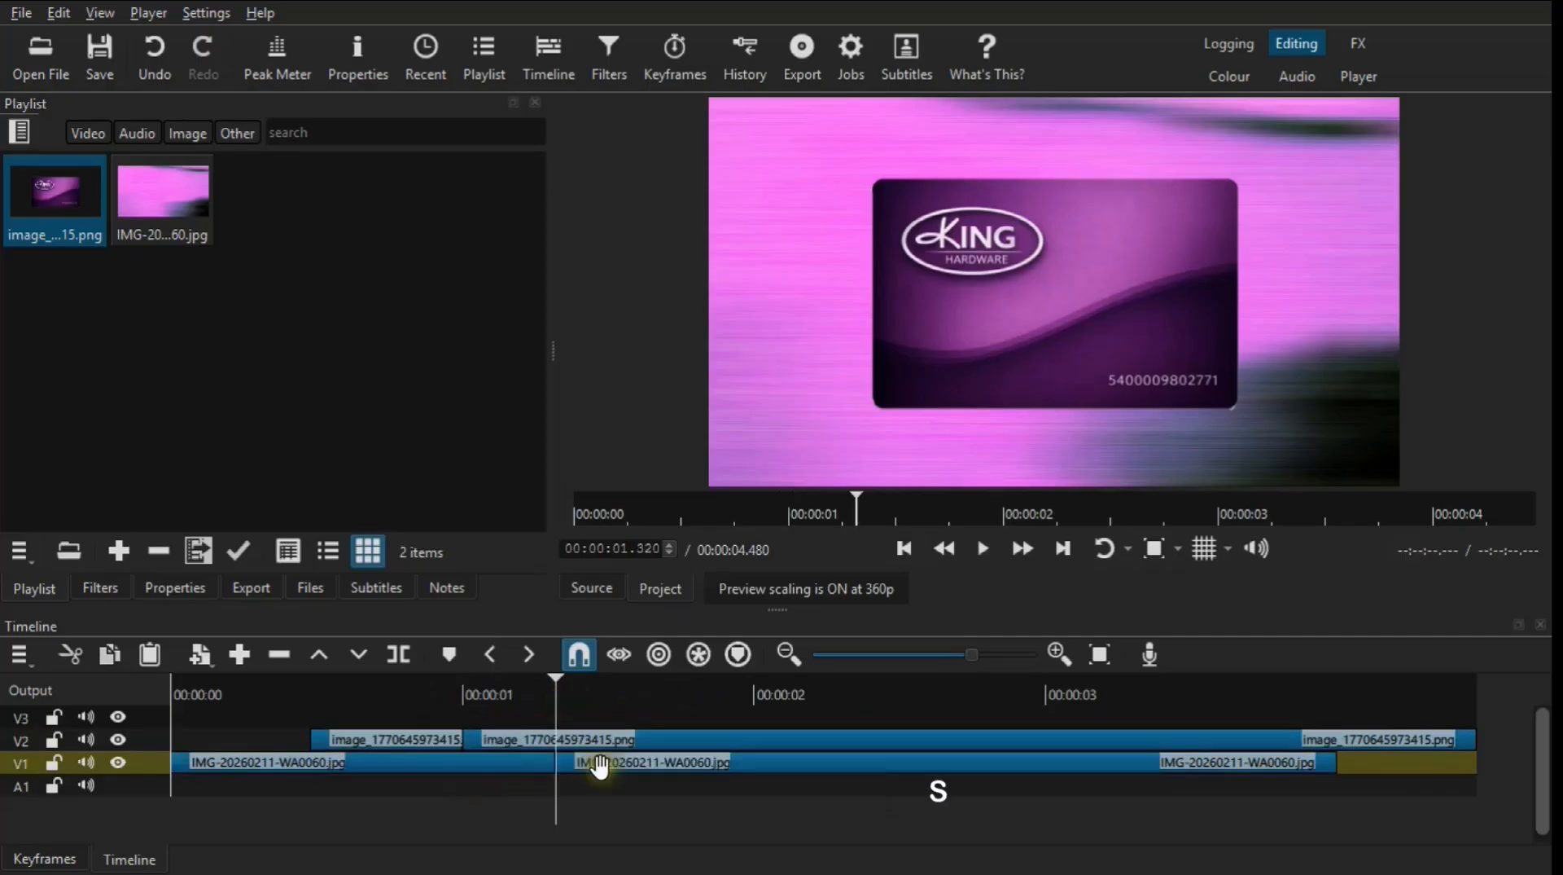
left_click(600, 765)
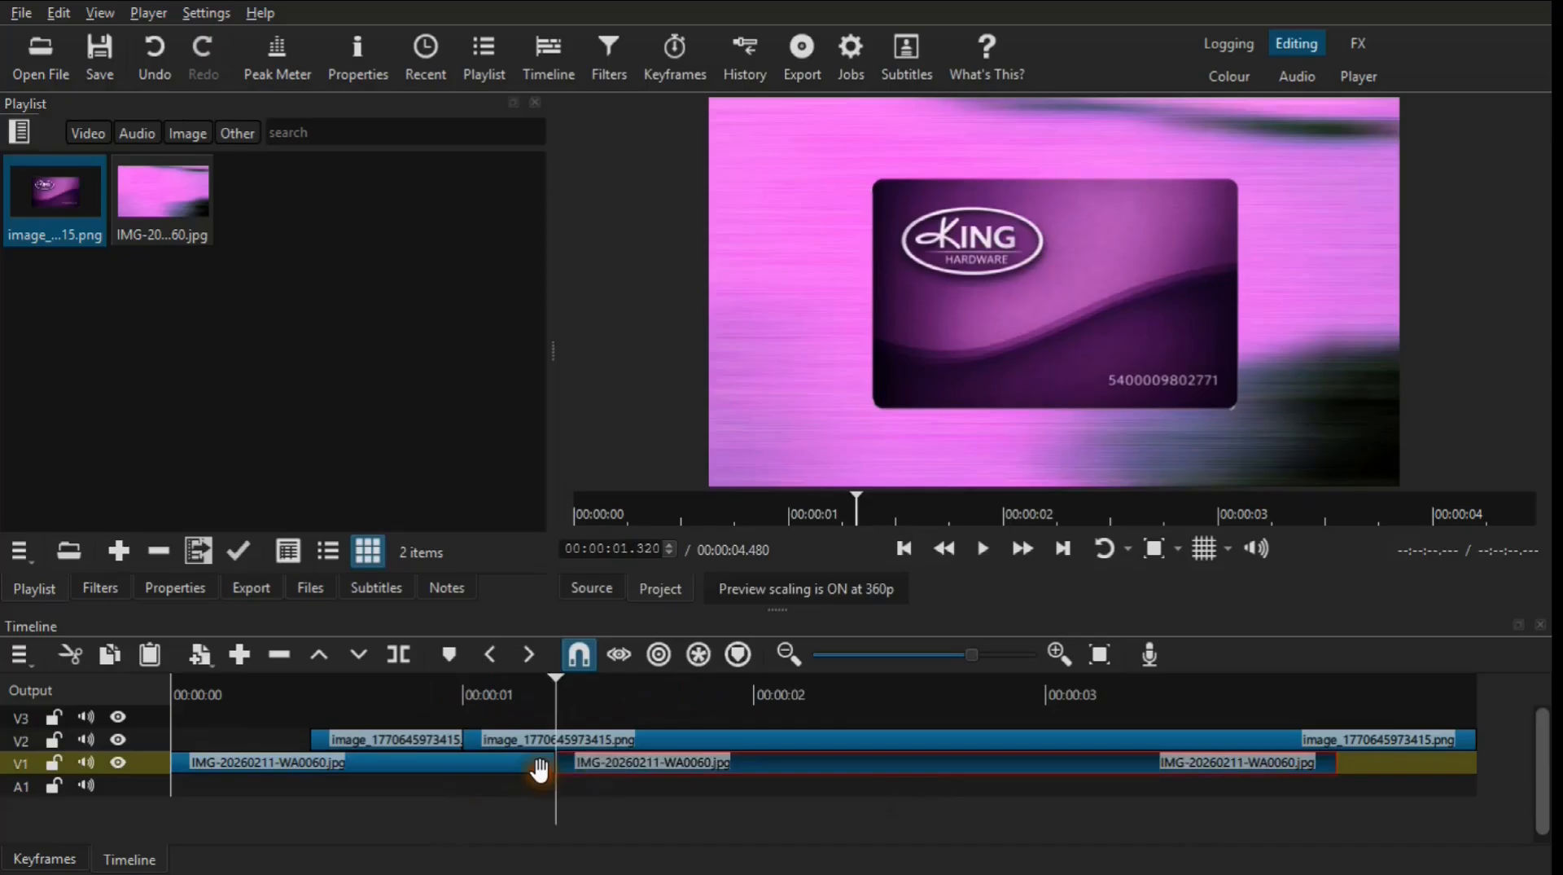
left_click(540, 770)
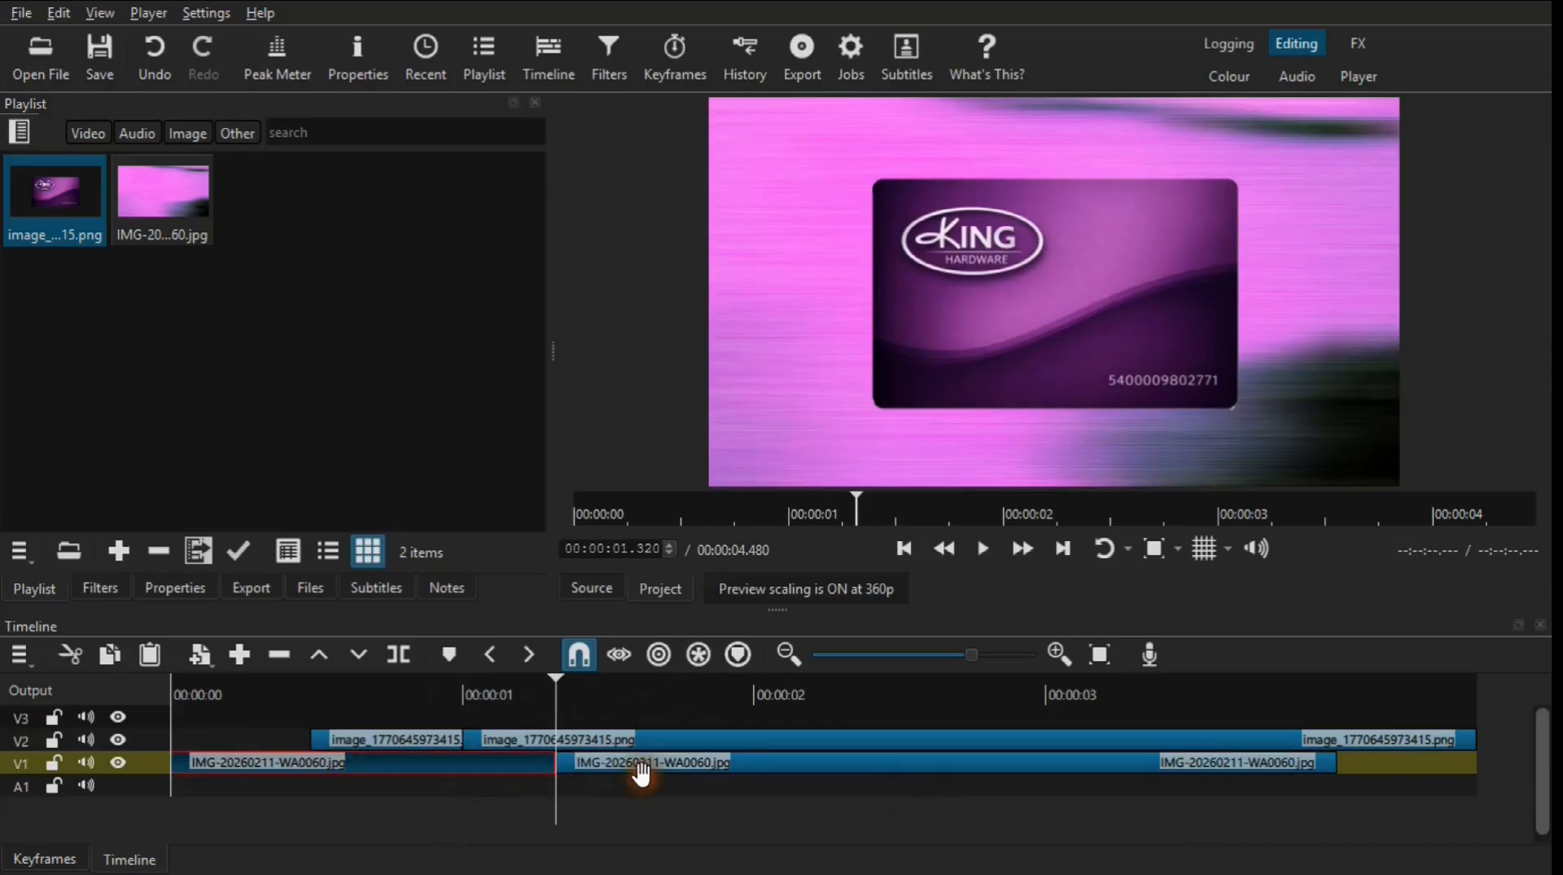
left_click(642, 769)
left_click(537, 770)
Undo the split on V1 and delete the short first piece of the card image clip on V2, leaving its gap.
left_click(535, 739)
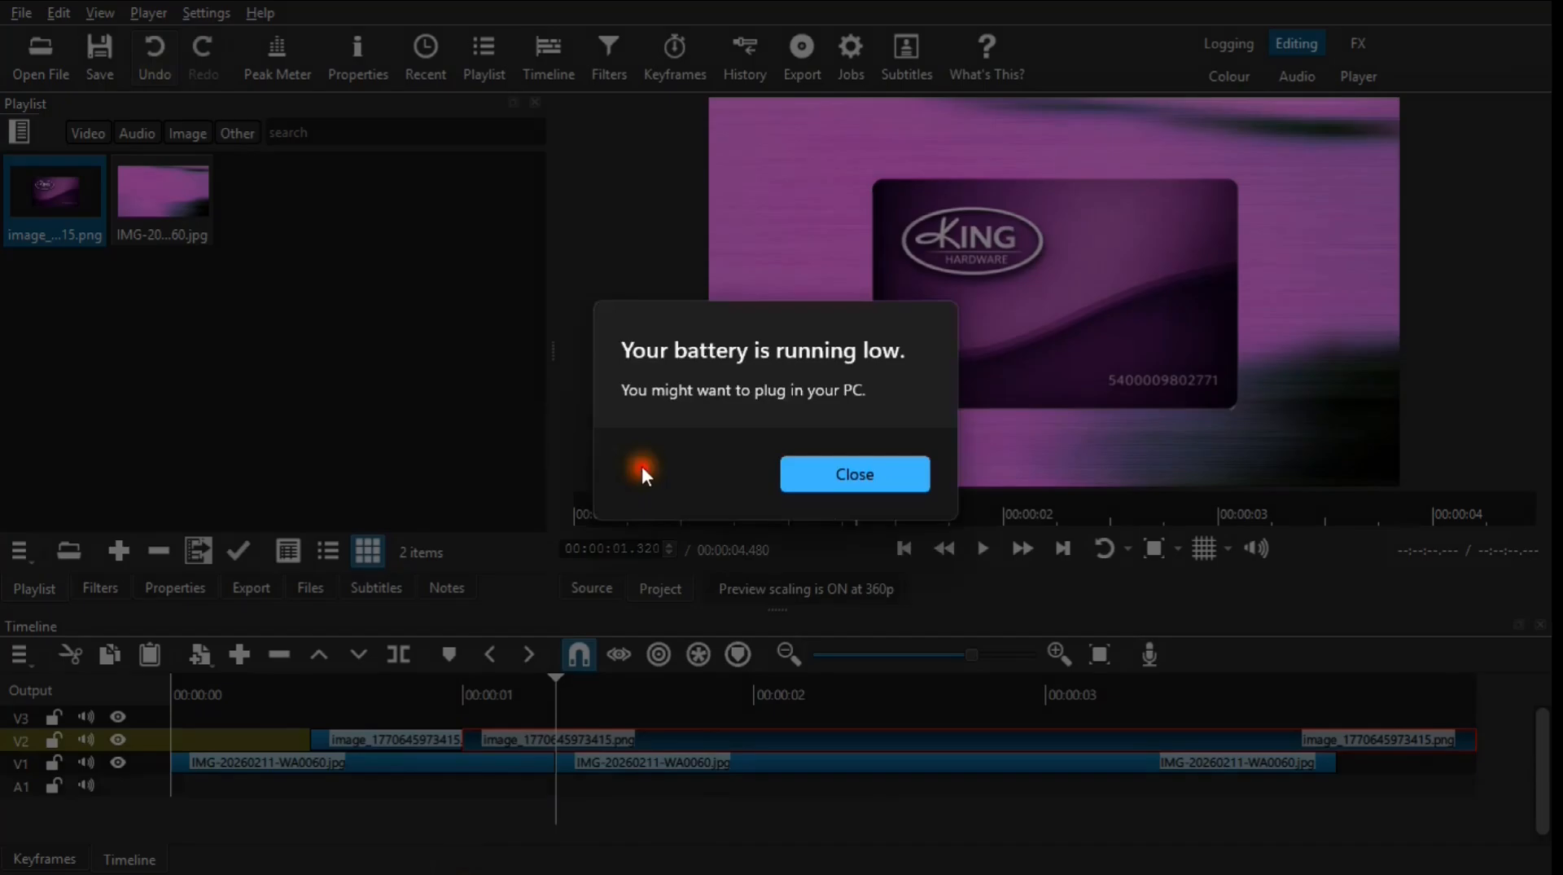
left_click(641, 464)
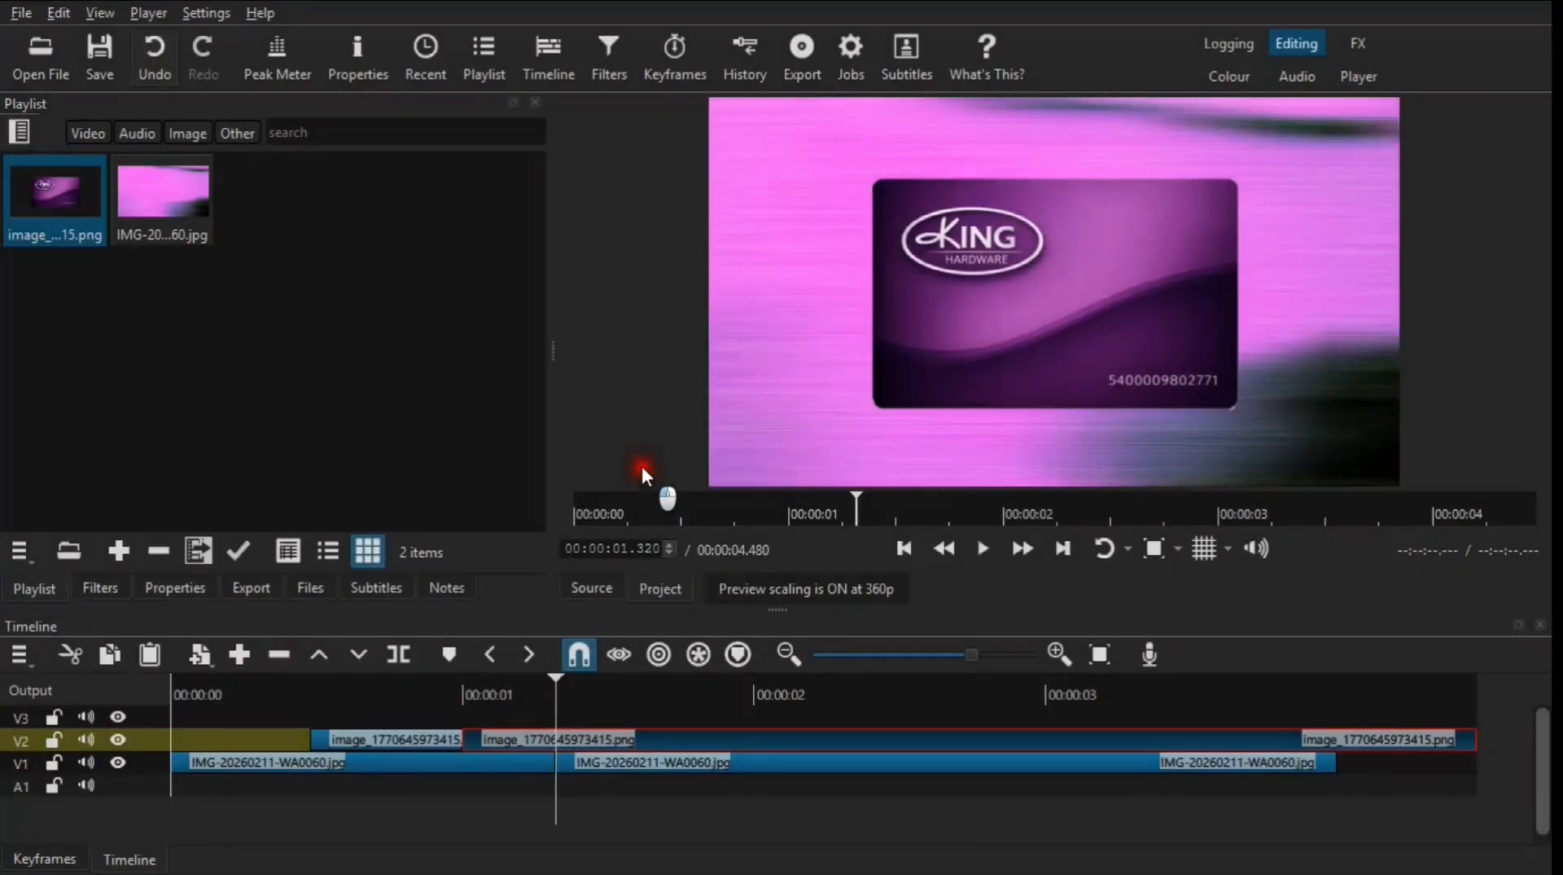
left_click(424, 736)
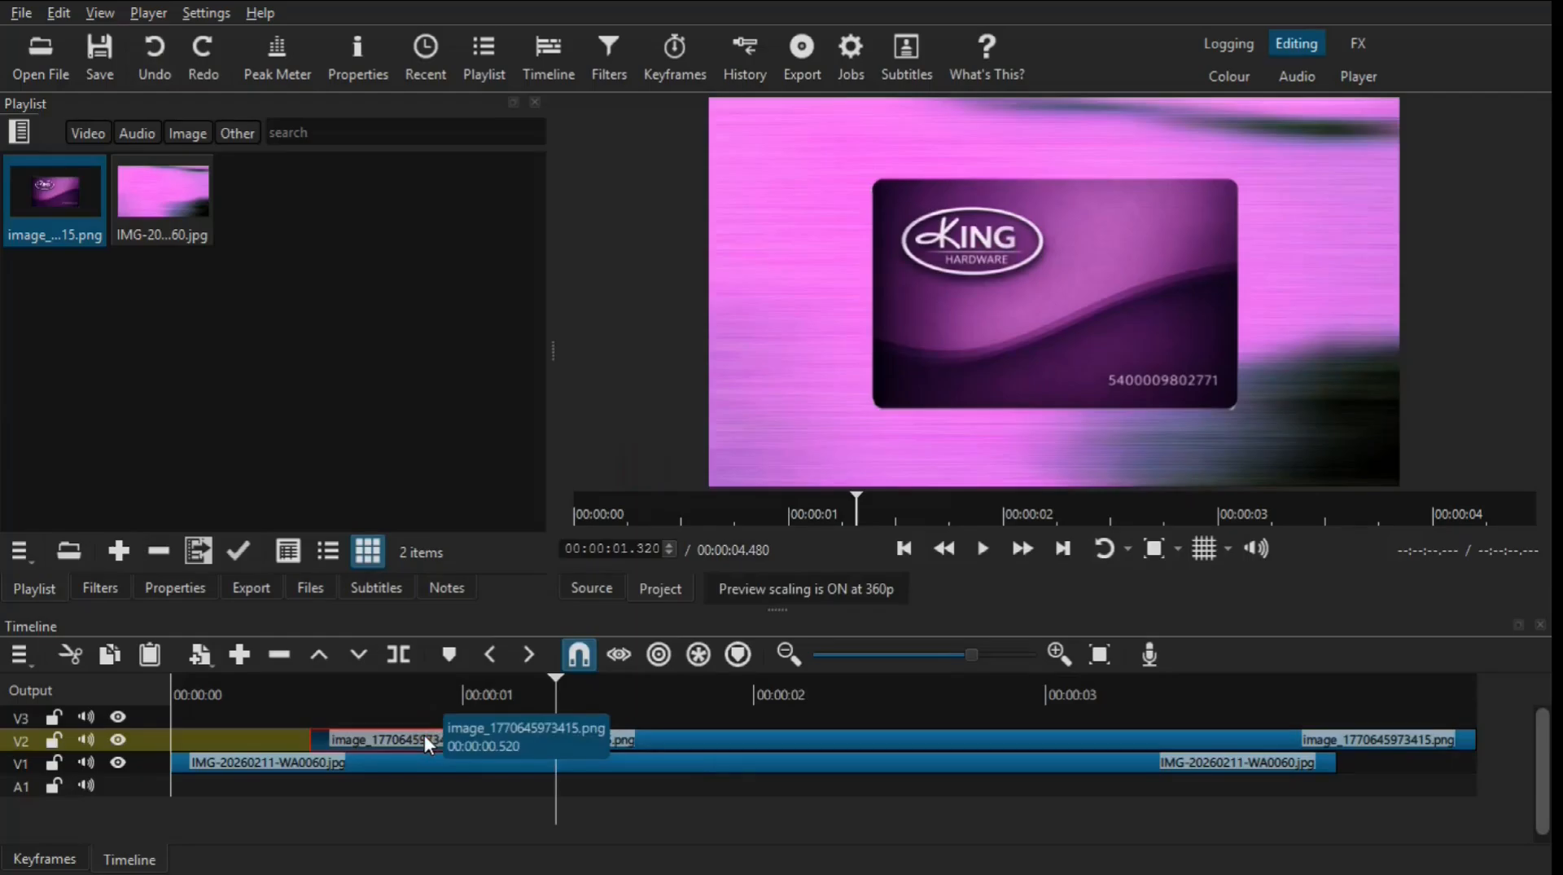
key("Delete")
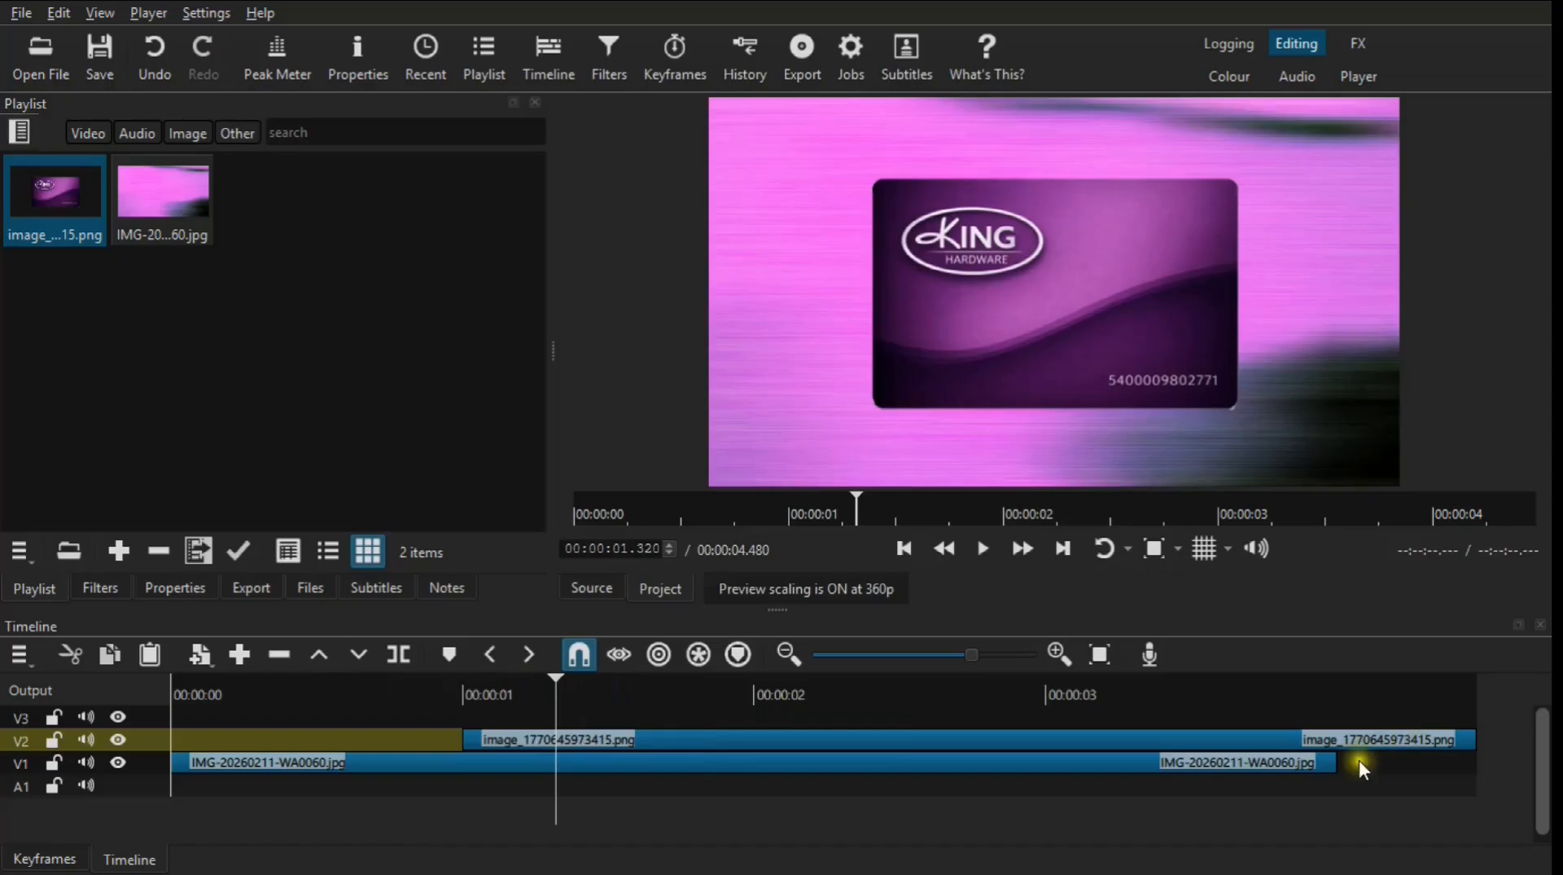
Trim the end of the card image clip on V2 to 00:00:04.000, level with the end of the background clip.
left_click(1346, 685)
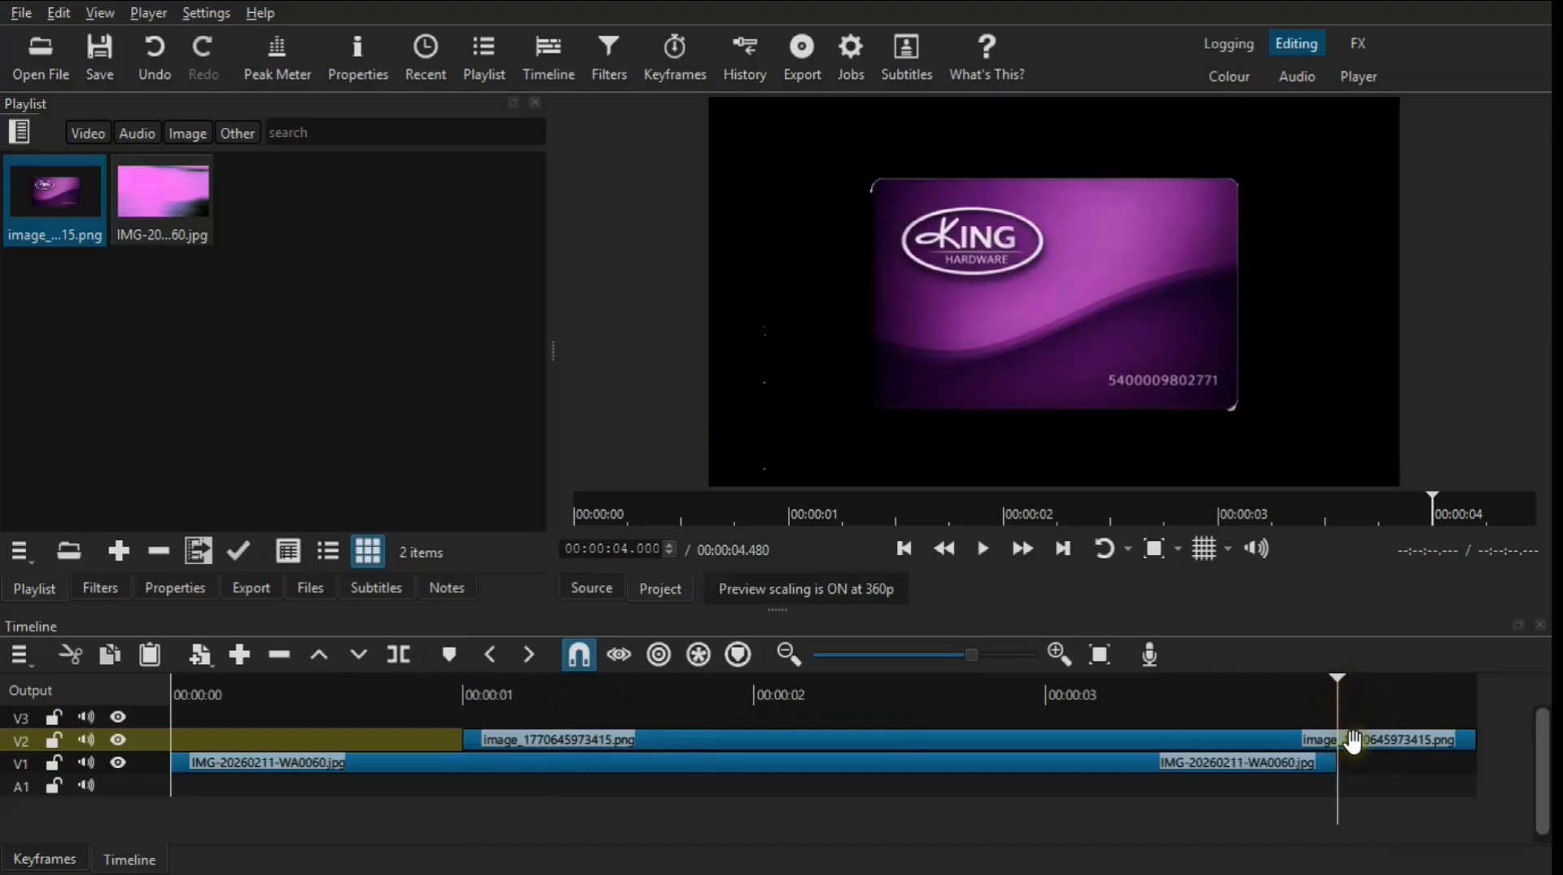
left_click(1302, 737)
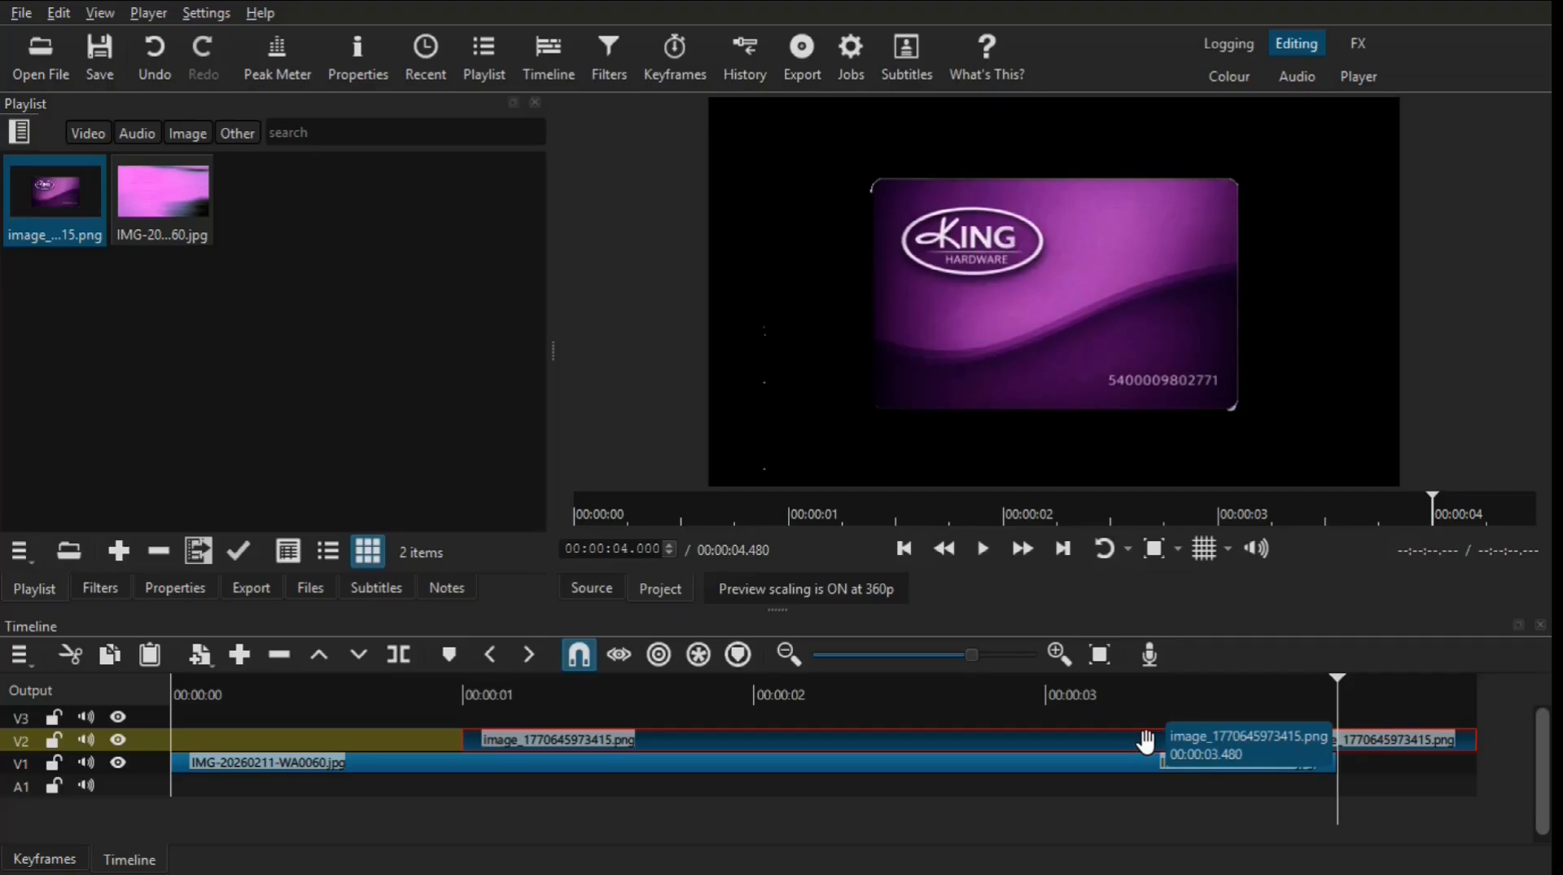
left_click_drag(1146, 742, 1189, 736)
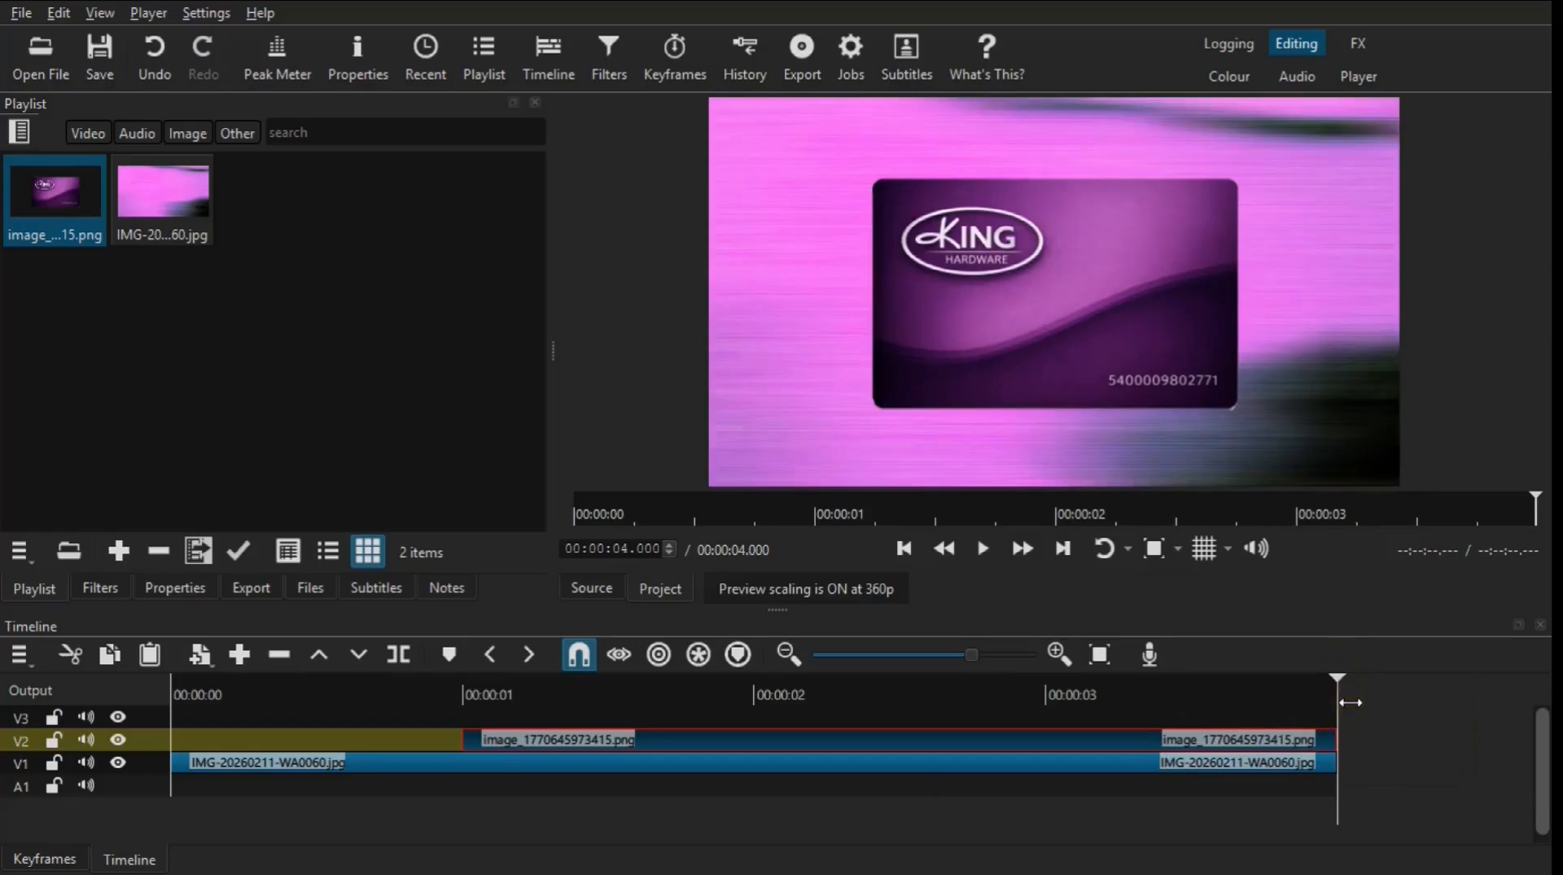
Trim the start of the card image clip on V2 to 00:00:01.400.
left_click(1335, 702)
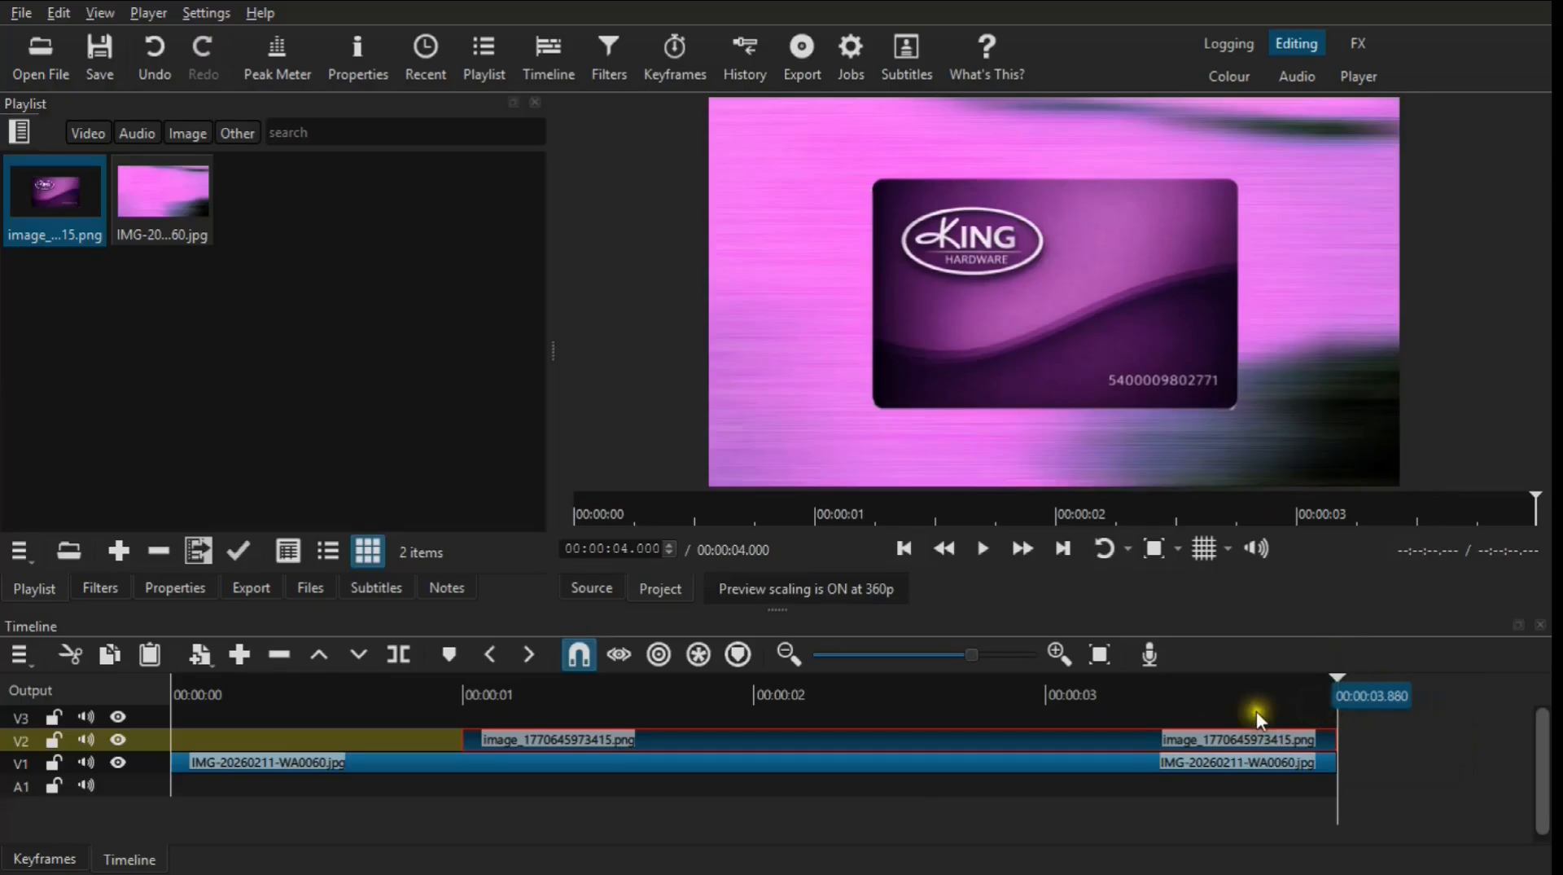
left_click(590, 697)
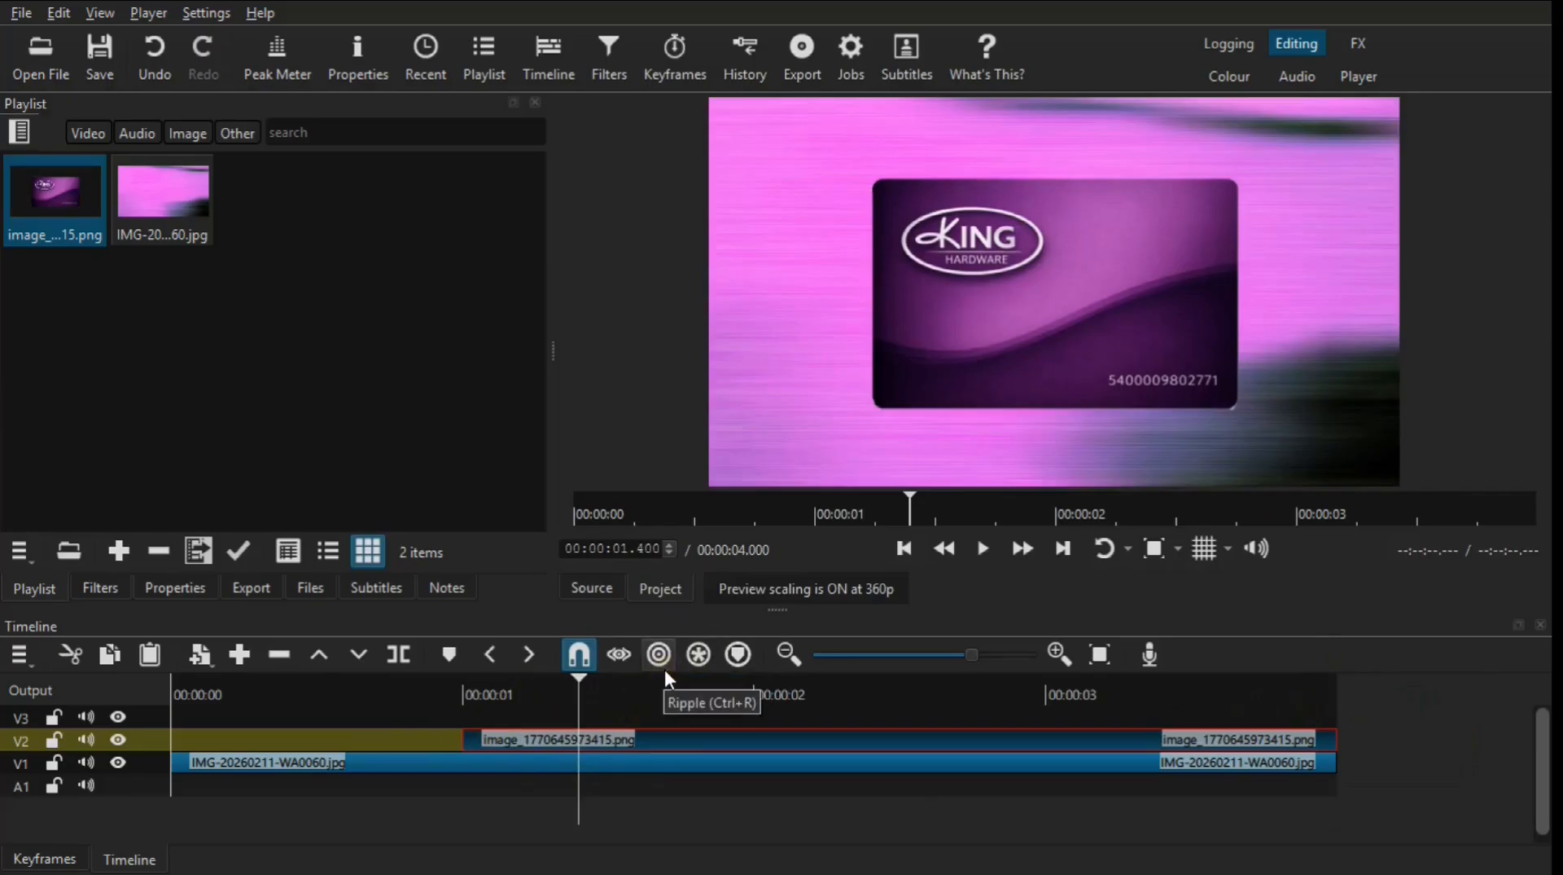
key("i")
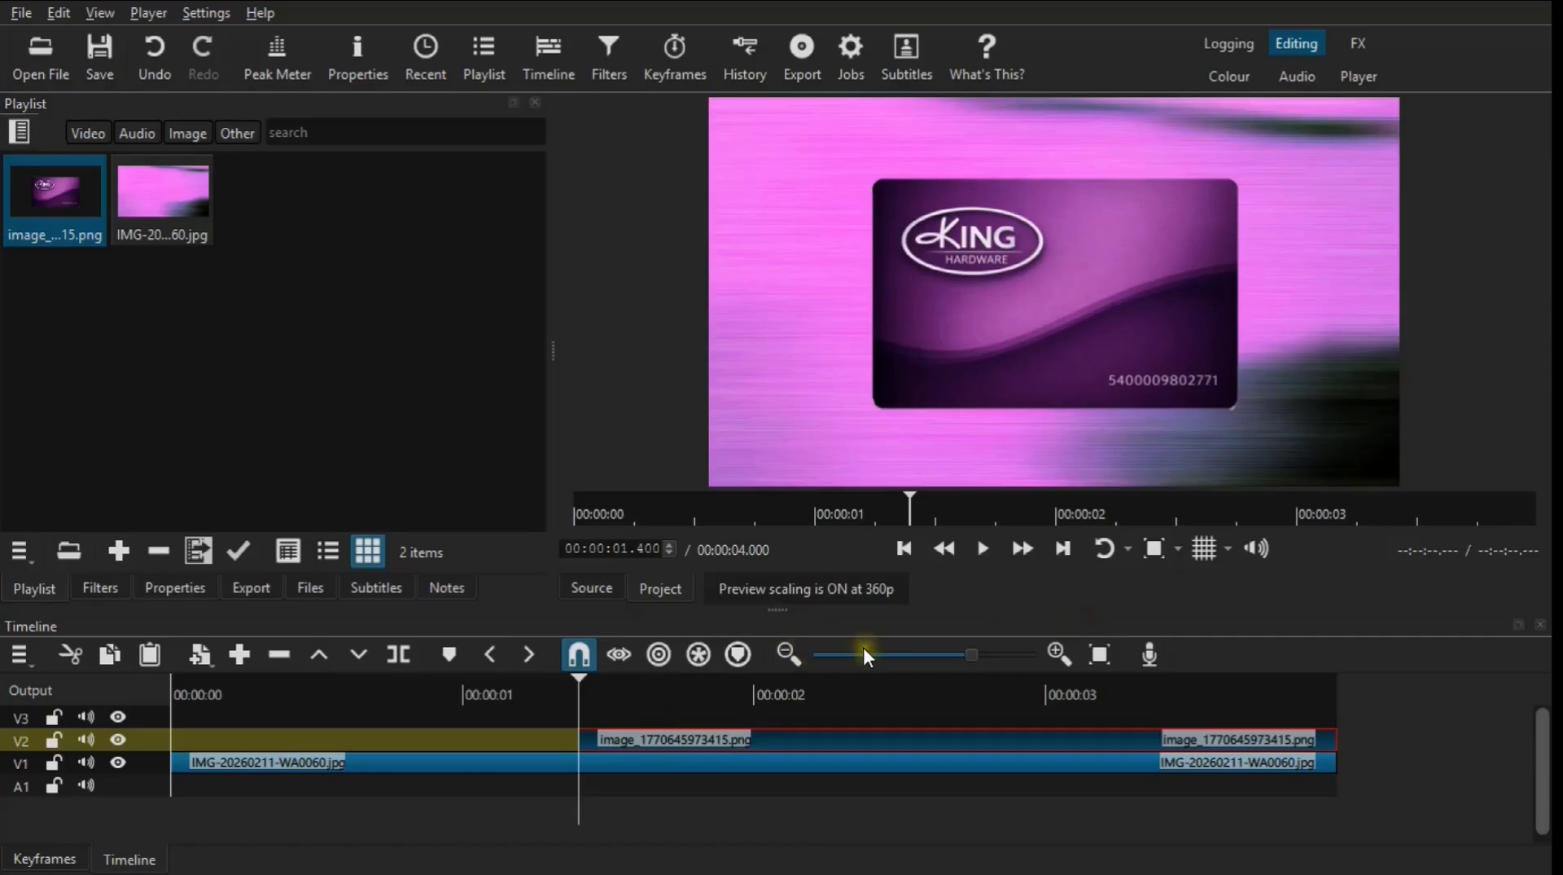
Move the card image clip from V2 to V1 directly after the background clip and set the playhead to 00:00:03.880.
scroll(866, 647, "down", 5)
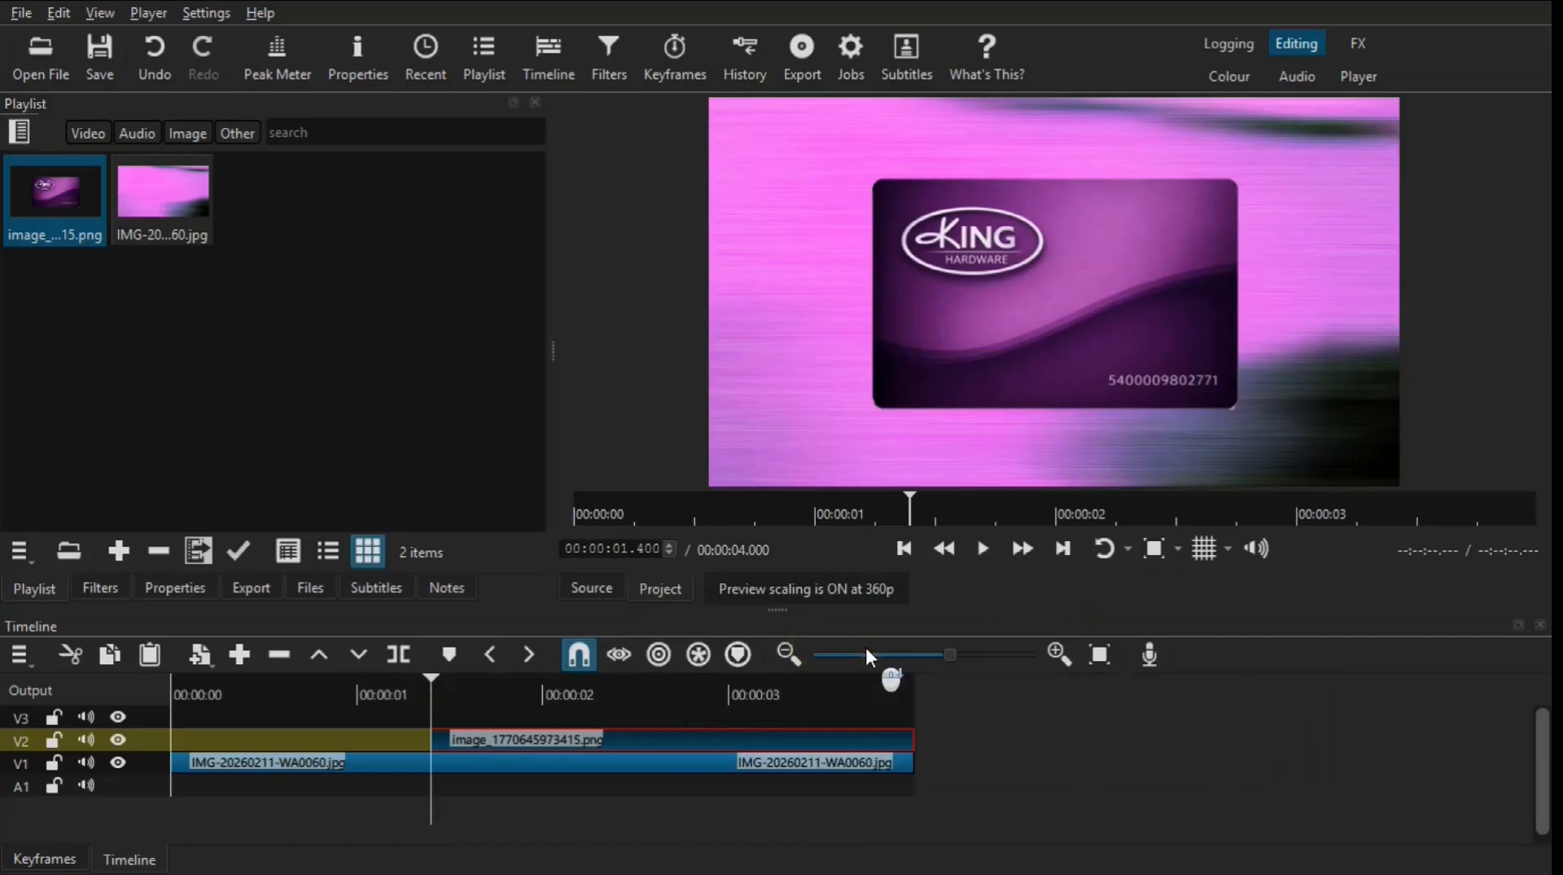
scroll(867, 651, "down", 1)
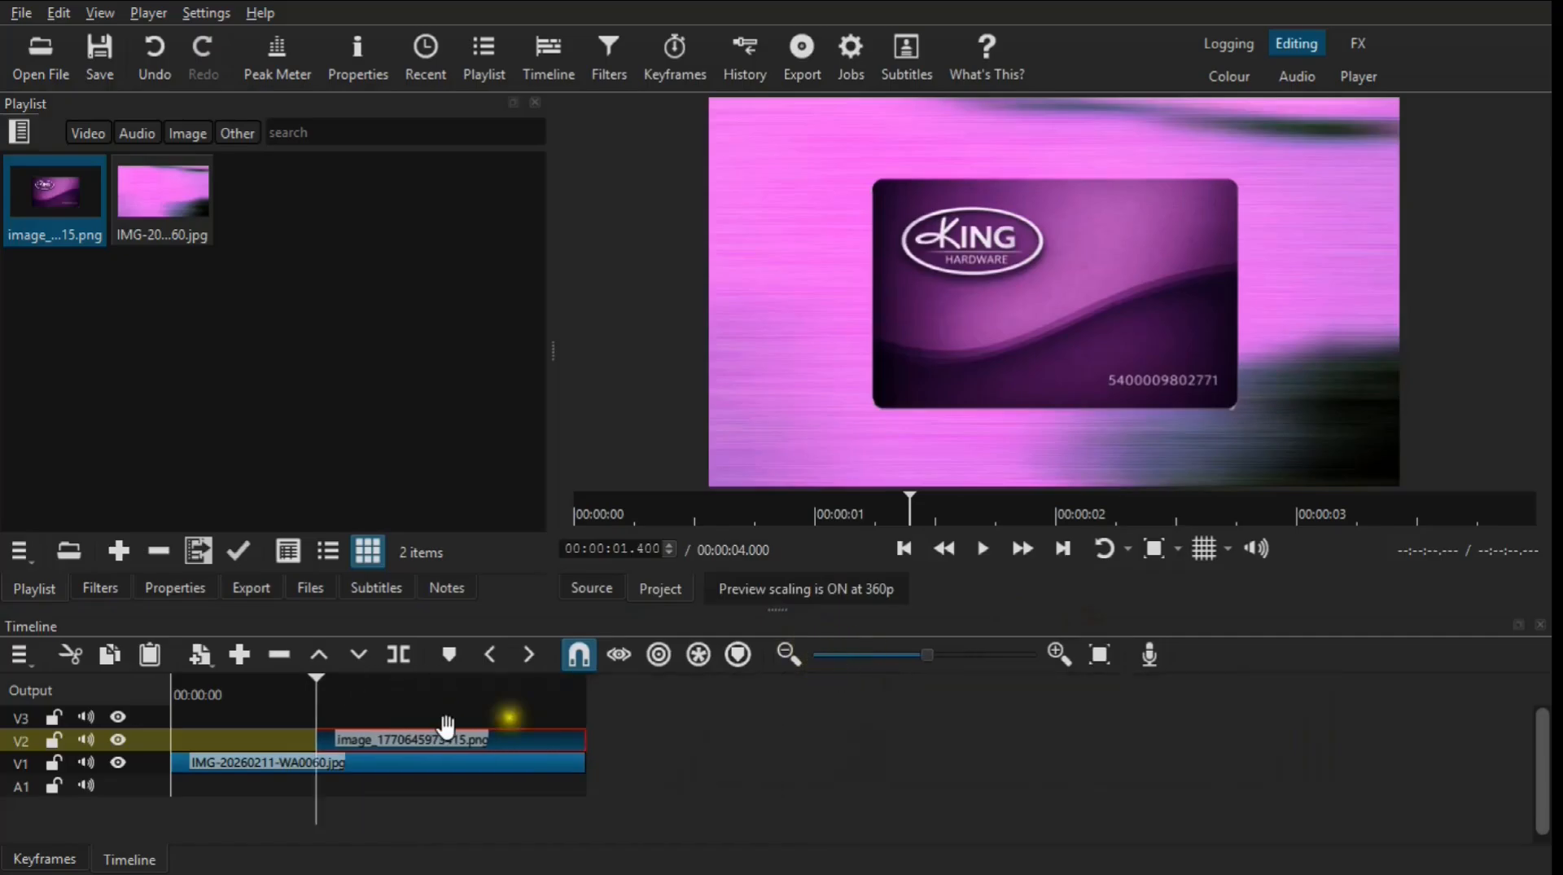
left_click_drag(400, 737, 663, 761)
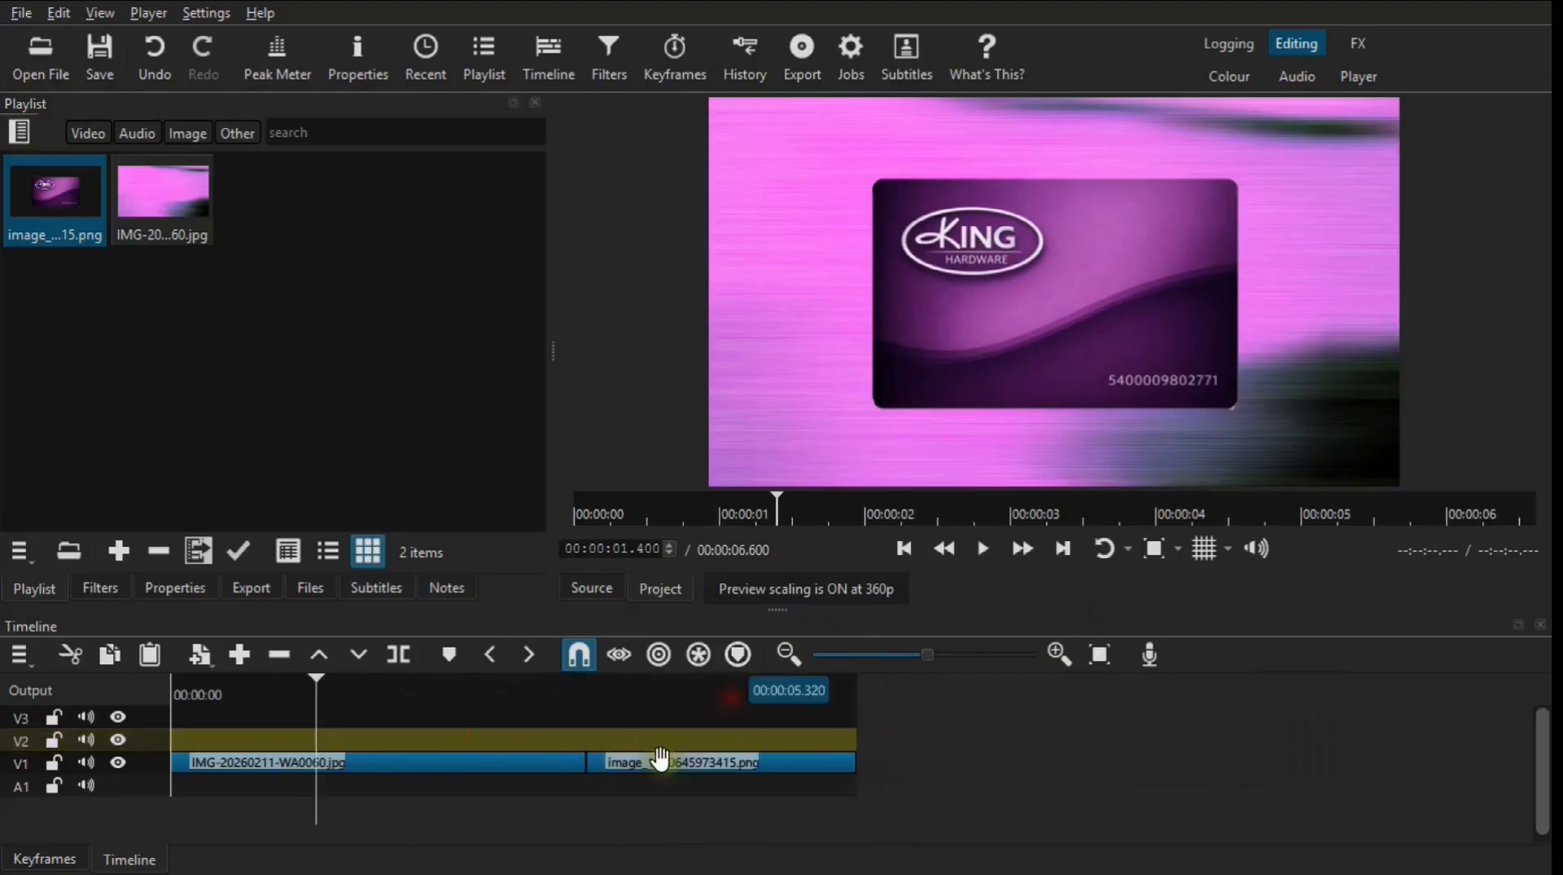
left_click(574, 698)
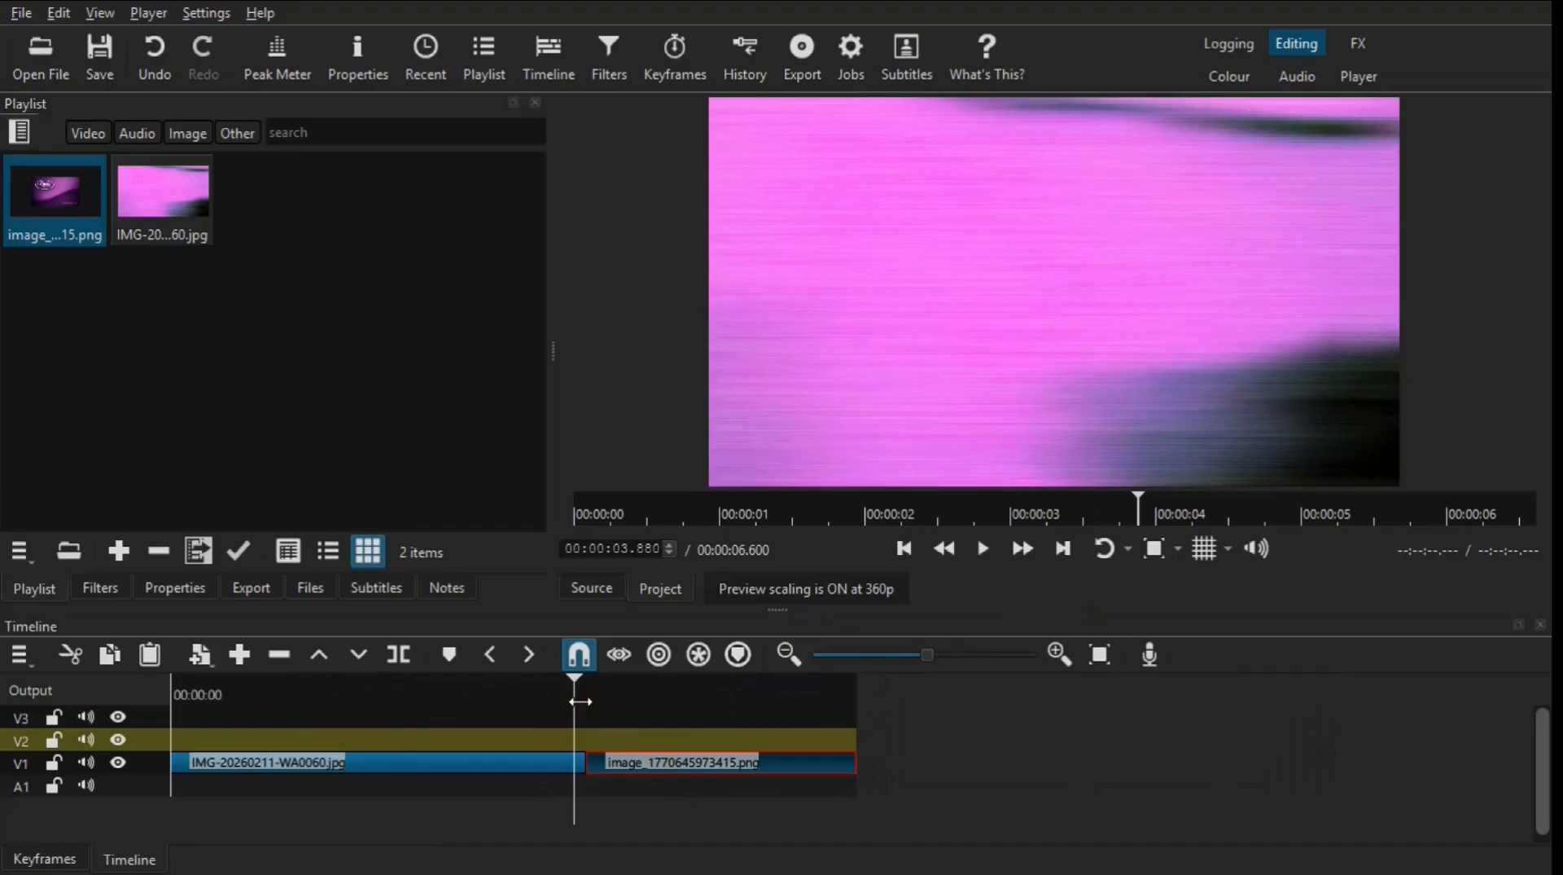
Play across the cut, overlap the card image clip with the background clip's end on V1 to make a 19-frame transition, and select it.
key("space")
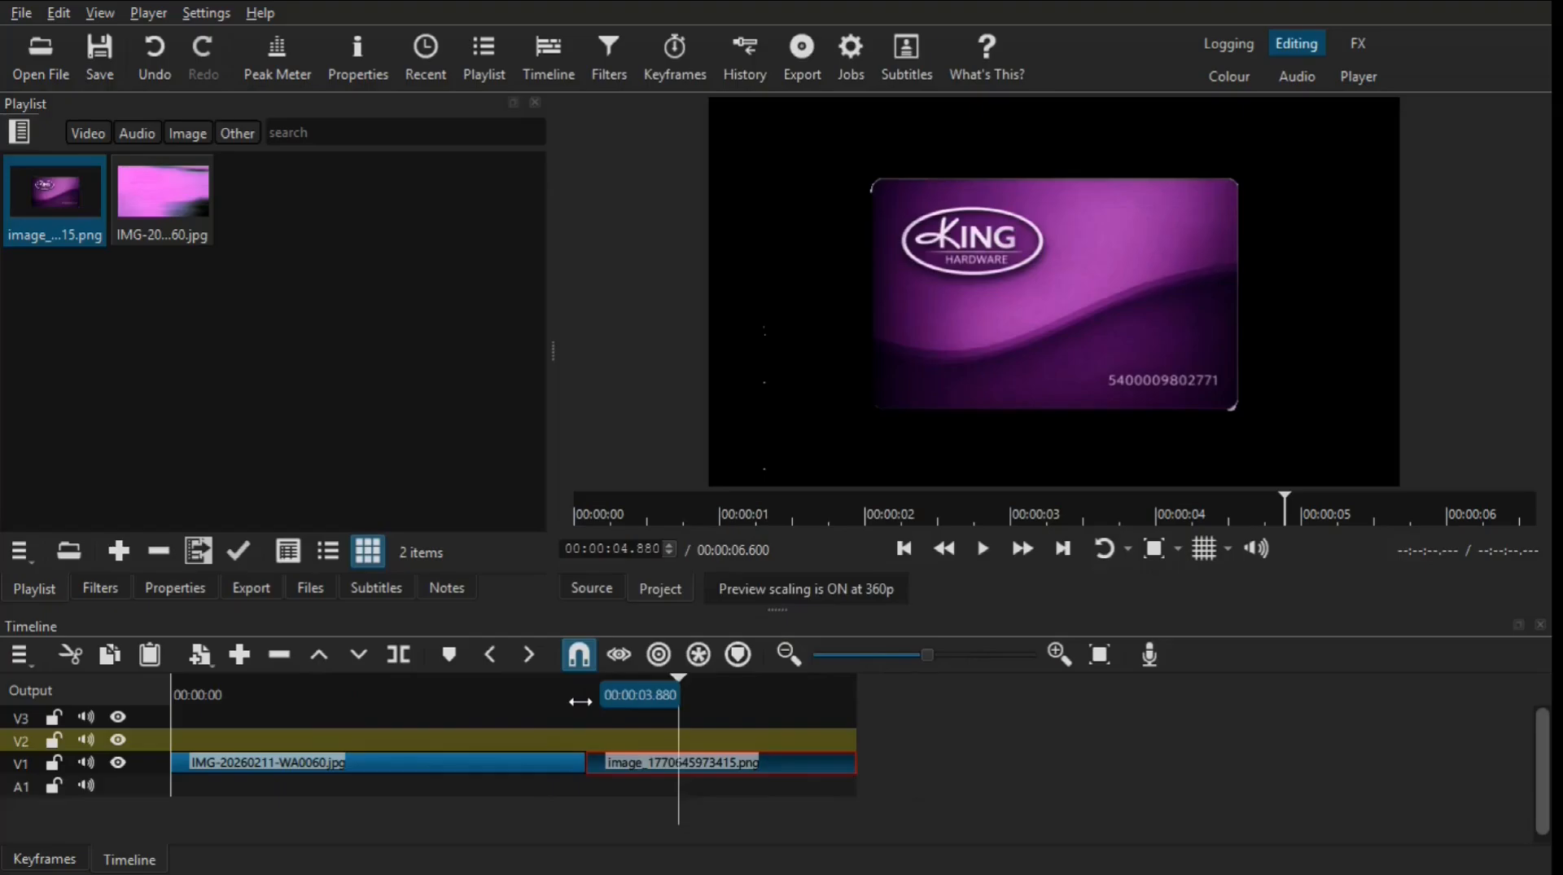
left_click(718, 761)
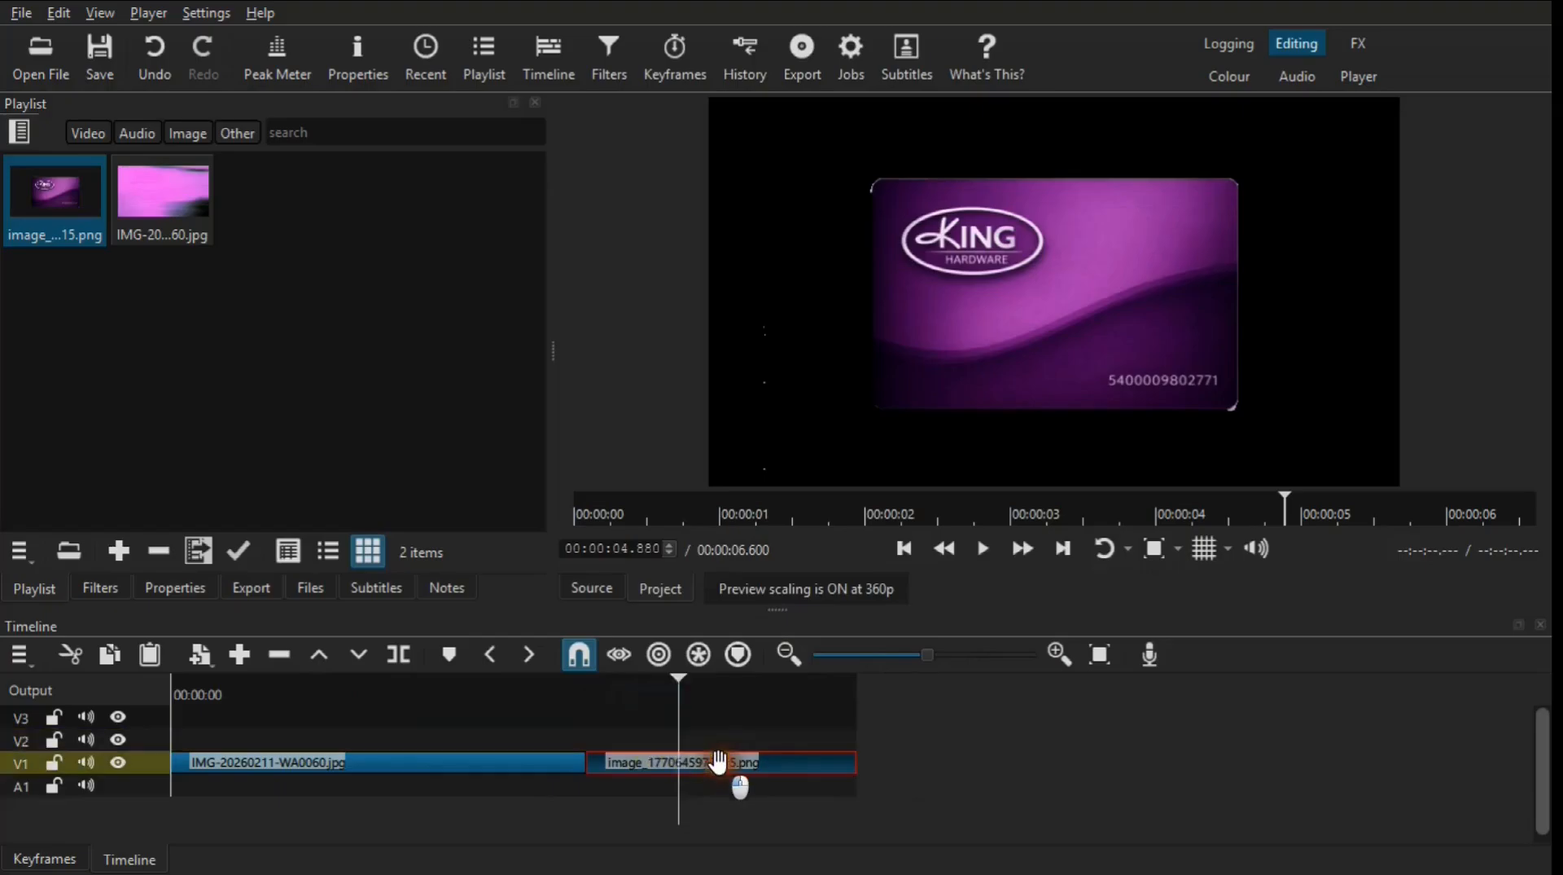
left_click_drag(718, 761, 600, 770)
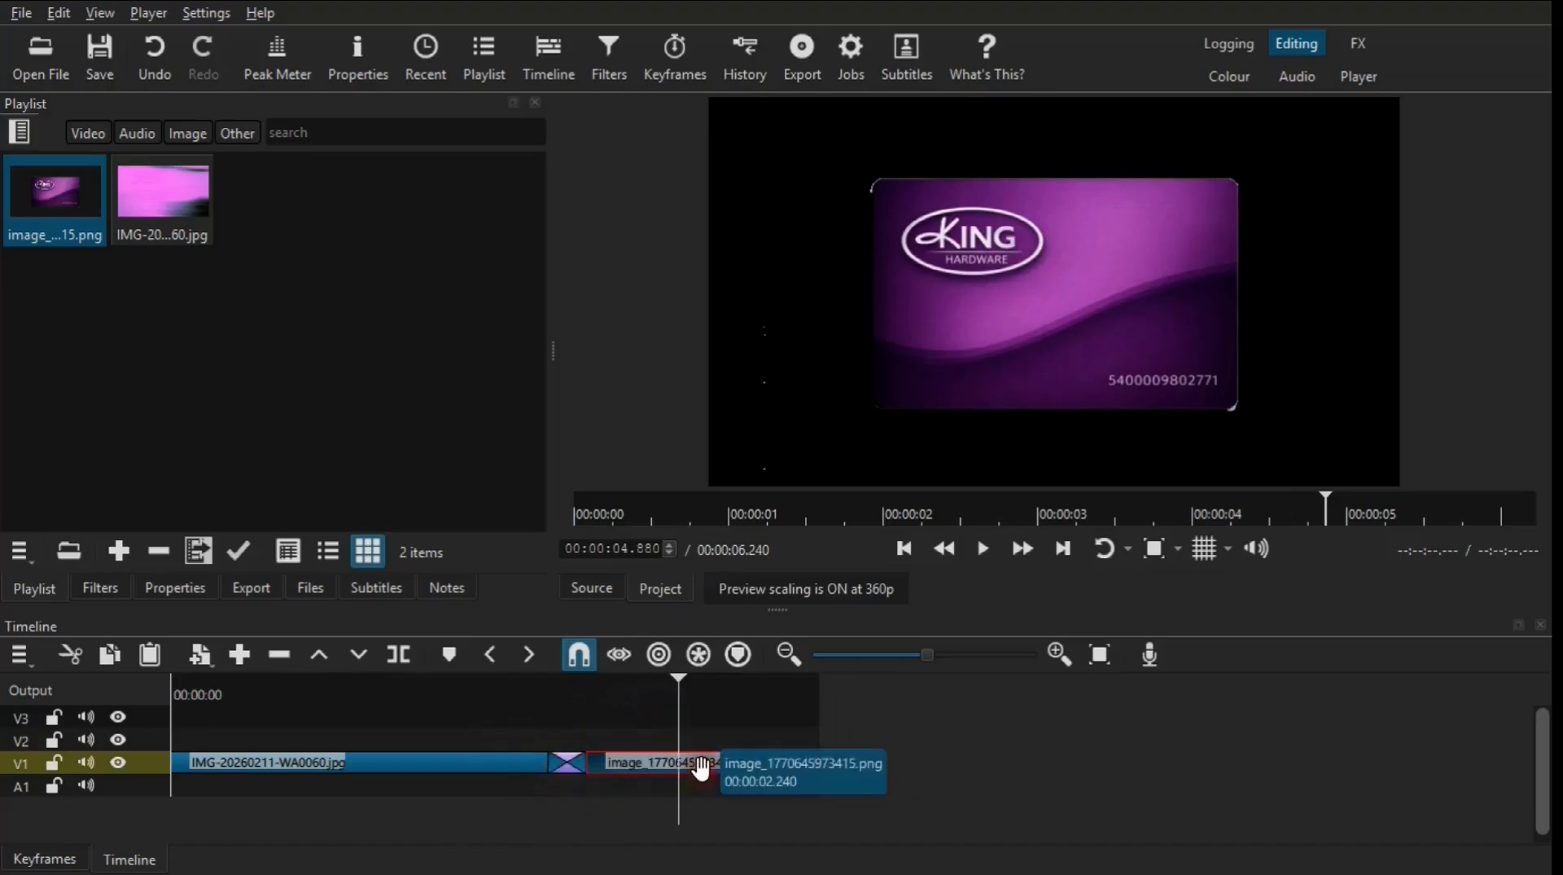
left_click_drag(700, 767, 760, 763)
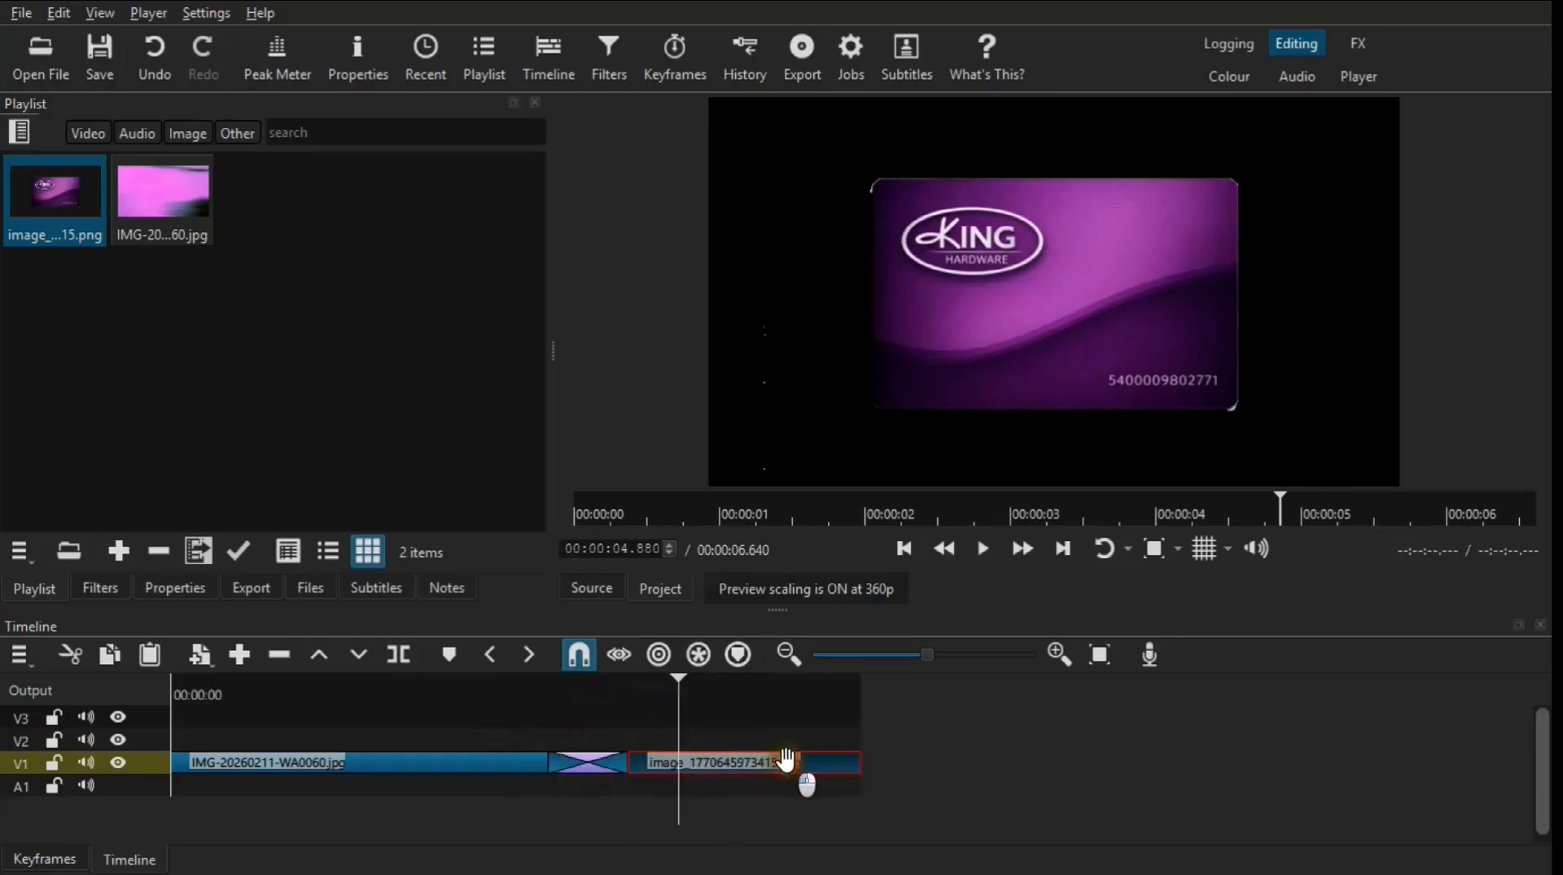
mouse_move(579, 770)
left_mouse_down()
mouse_move(601, 813)
mouse_move(597, 761)
left_mouse_up()
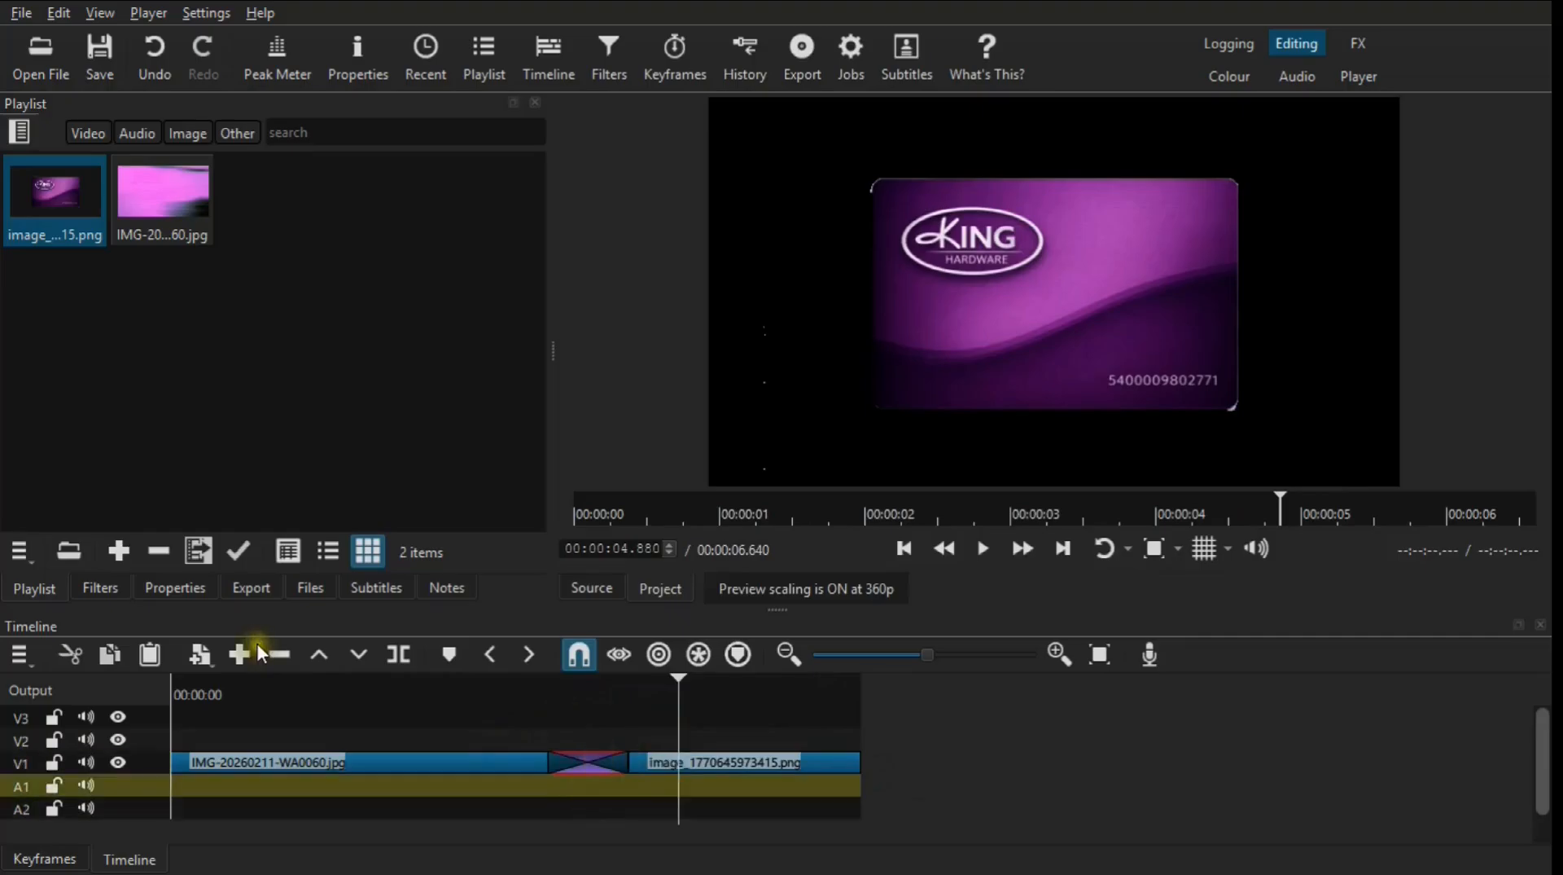
Try the Barn Door Vertical wipe on the transition, change it to Diagonal Top Left, and play the transition.
left_click(172, 592)
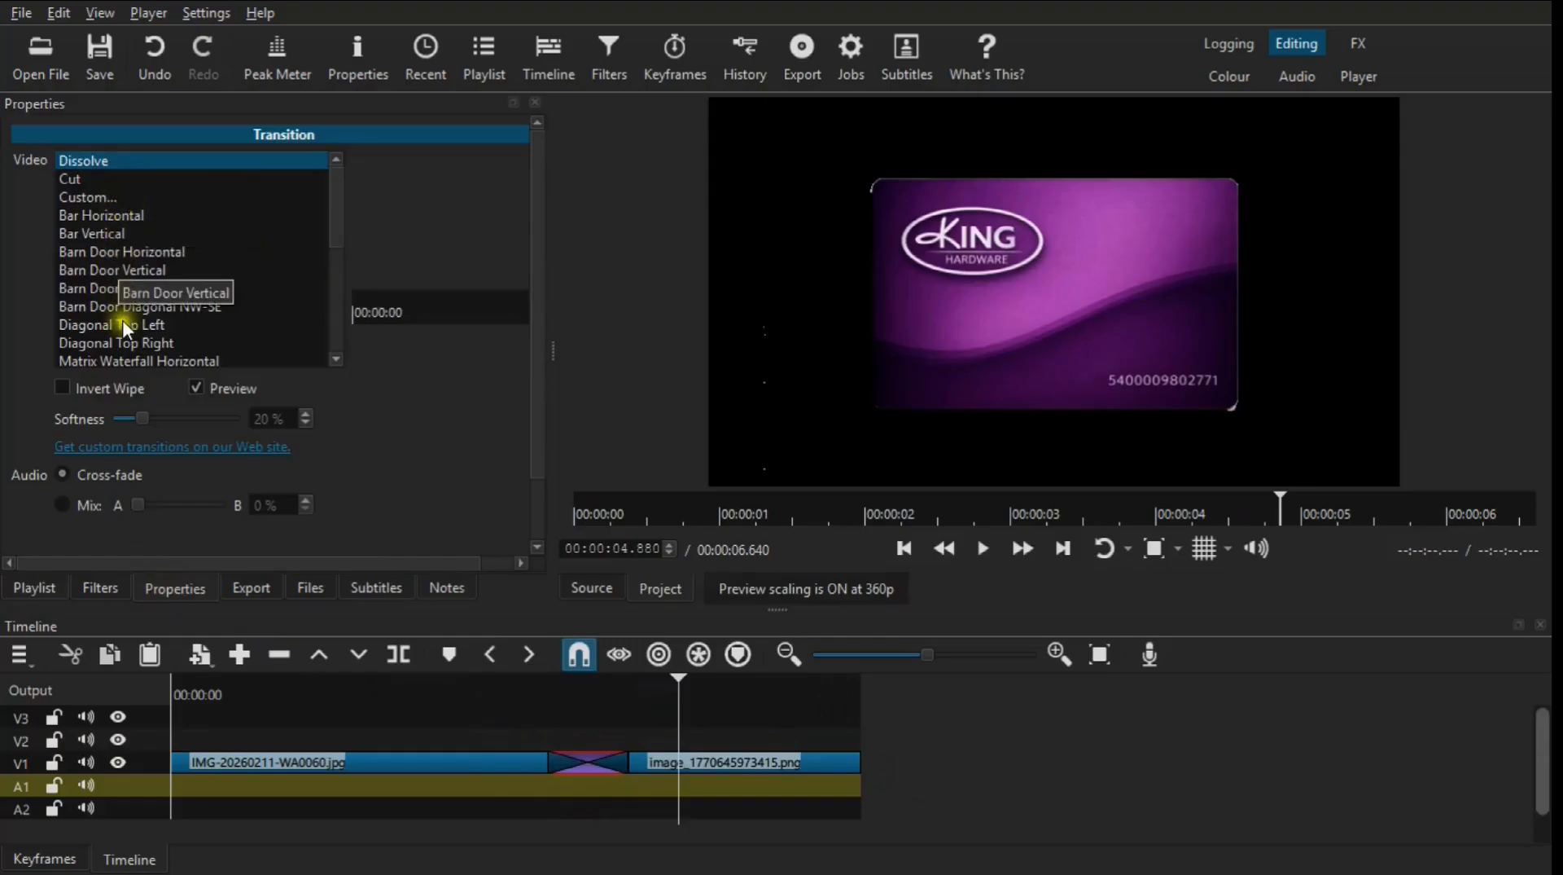
mouse_move(588, 696)
left_mouse_down()
mouse_move(560, 697)
mouse_move(618, 692)
left_mouse_up()
left_click(612, 693)
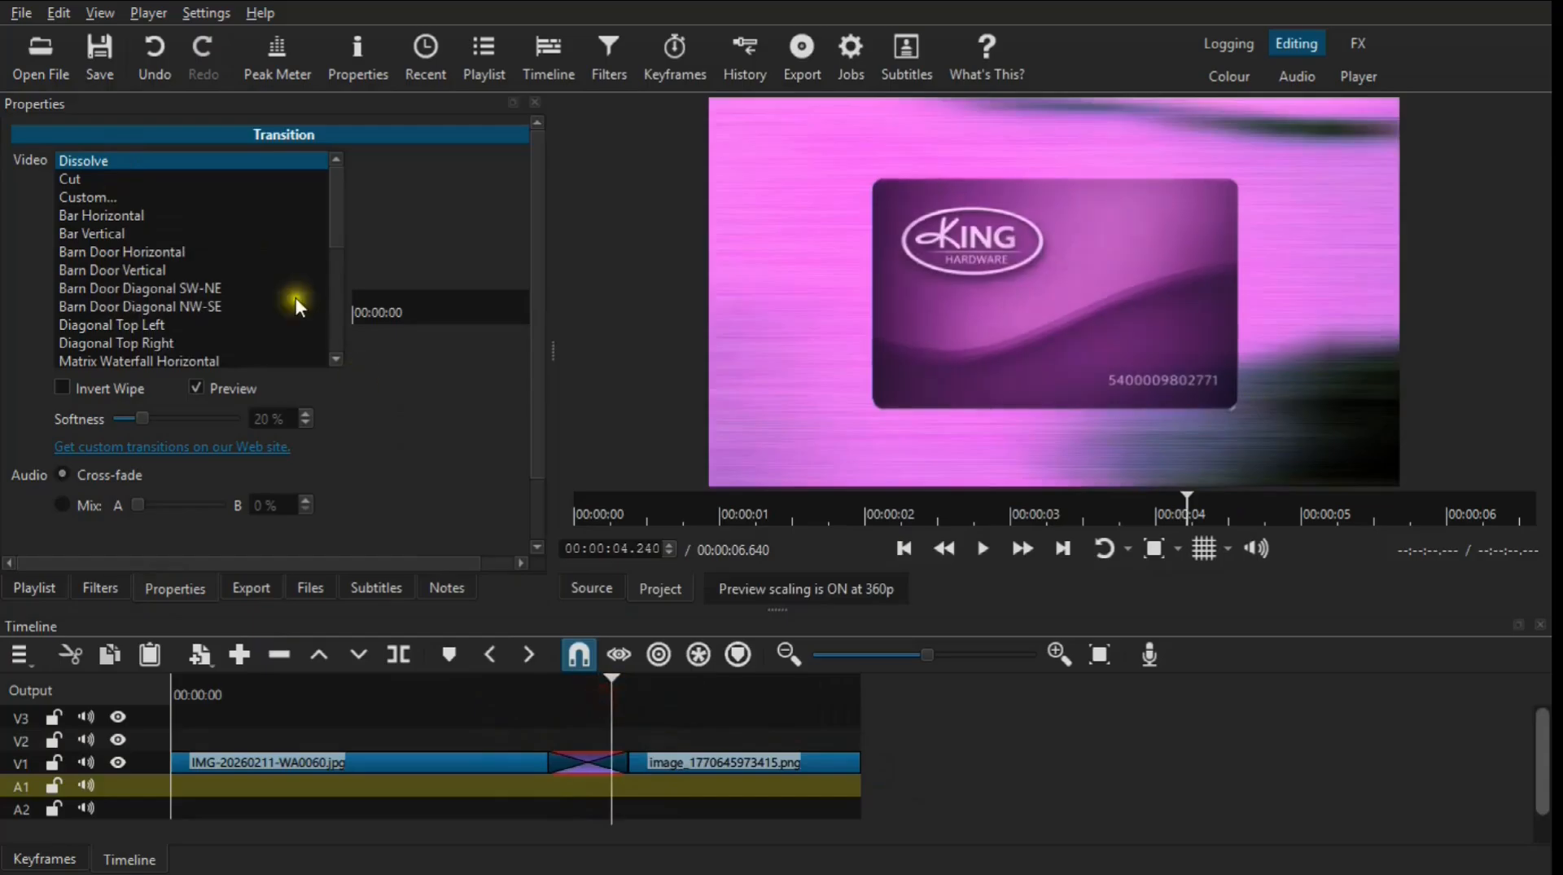
left_click(112, 273)
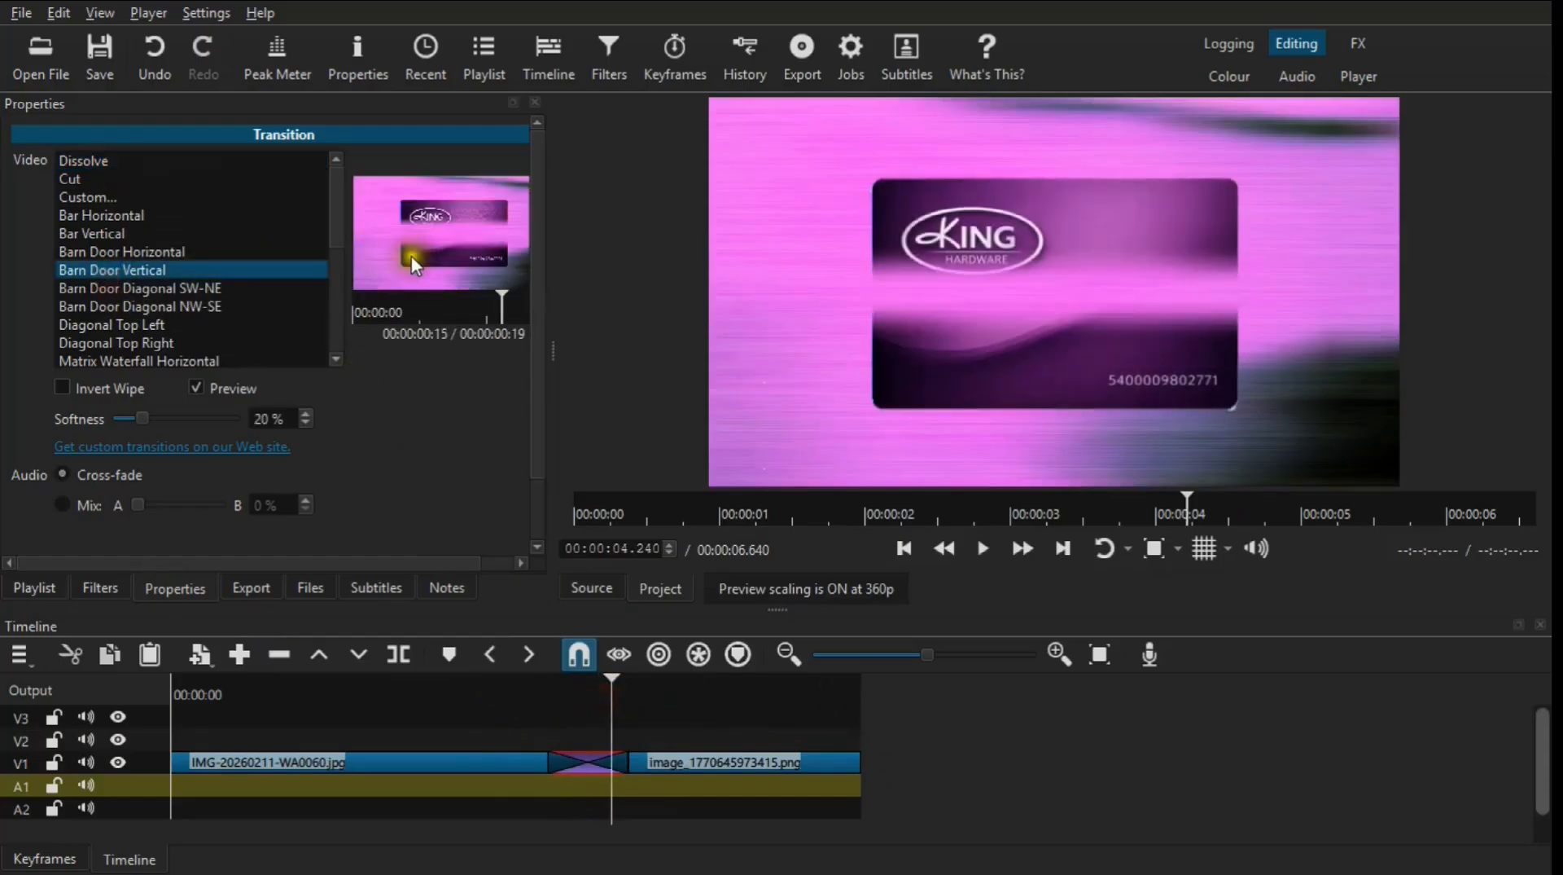
left_click(146, 323)
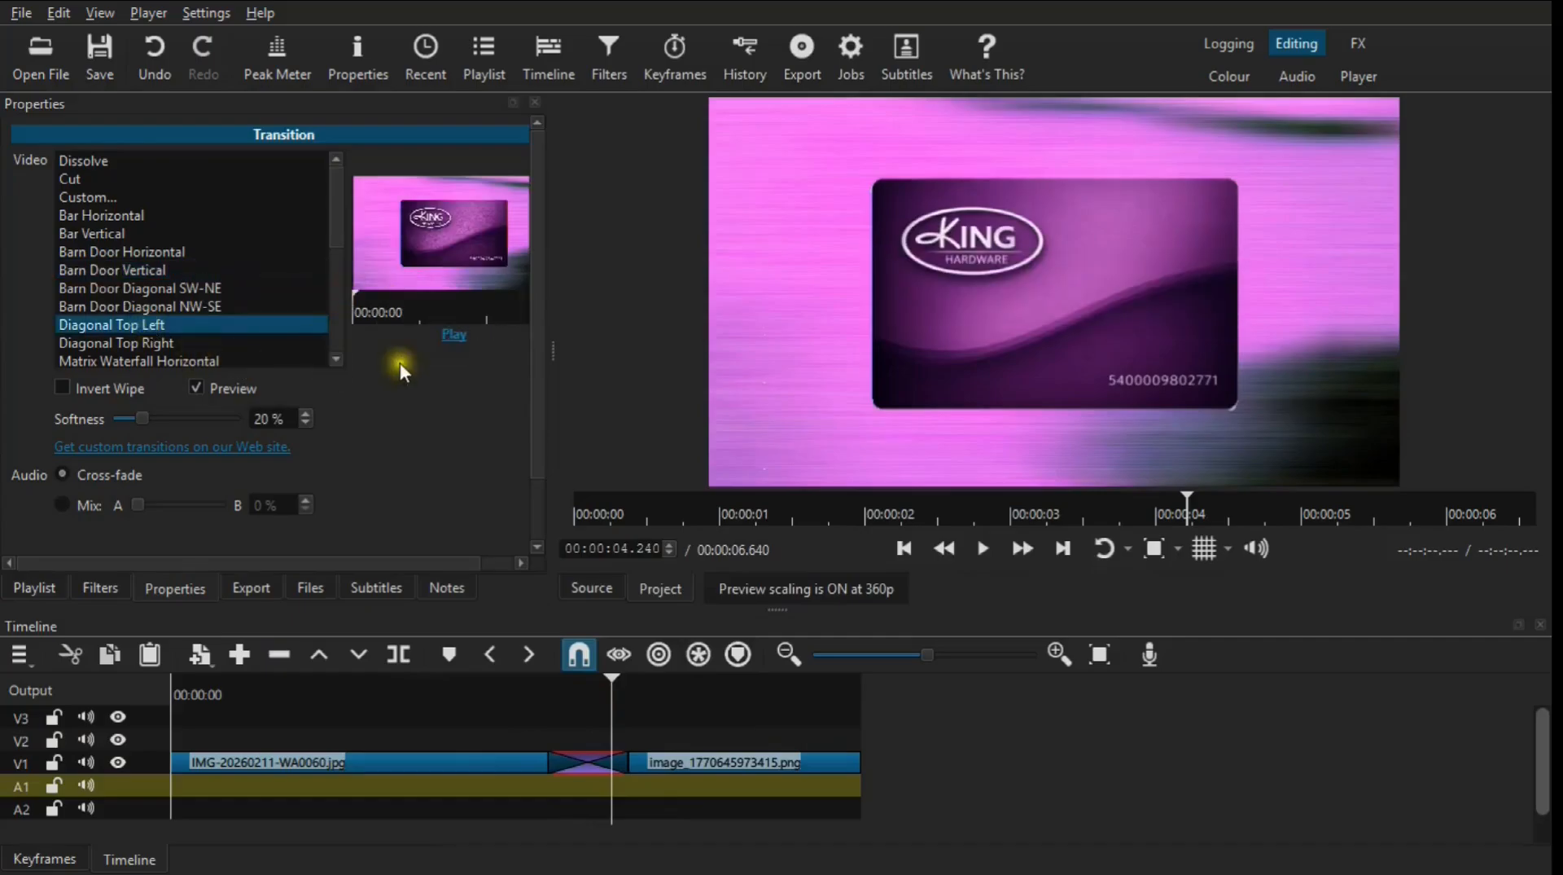
left_click(542, 686)
left_click(1000, 545)
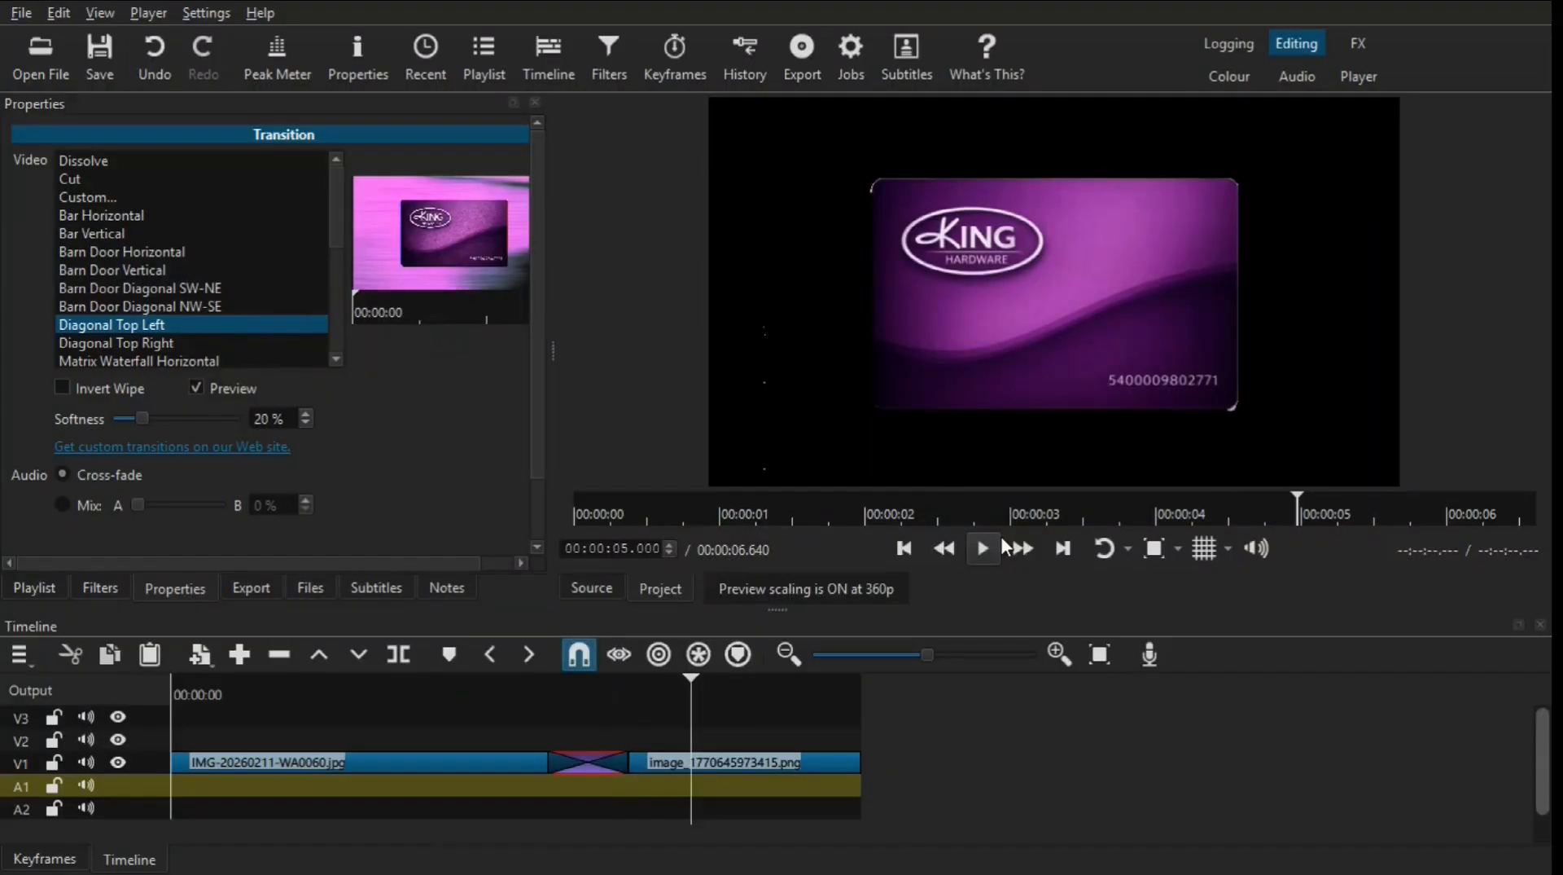
Delete the transition, move the card image clip to V3 above the background clip, and set the playhead to 00:00:02.720.
key("Delete")
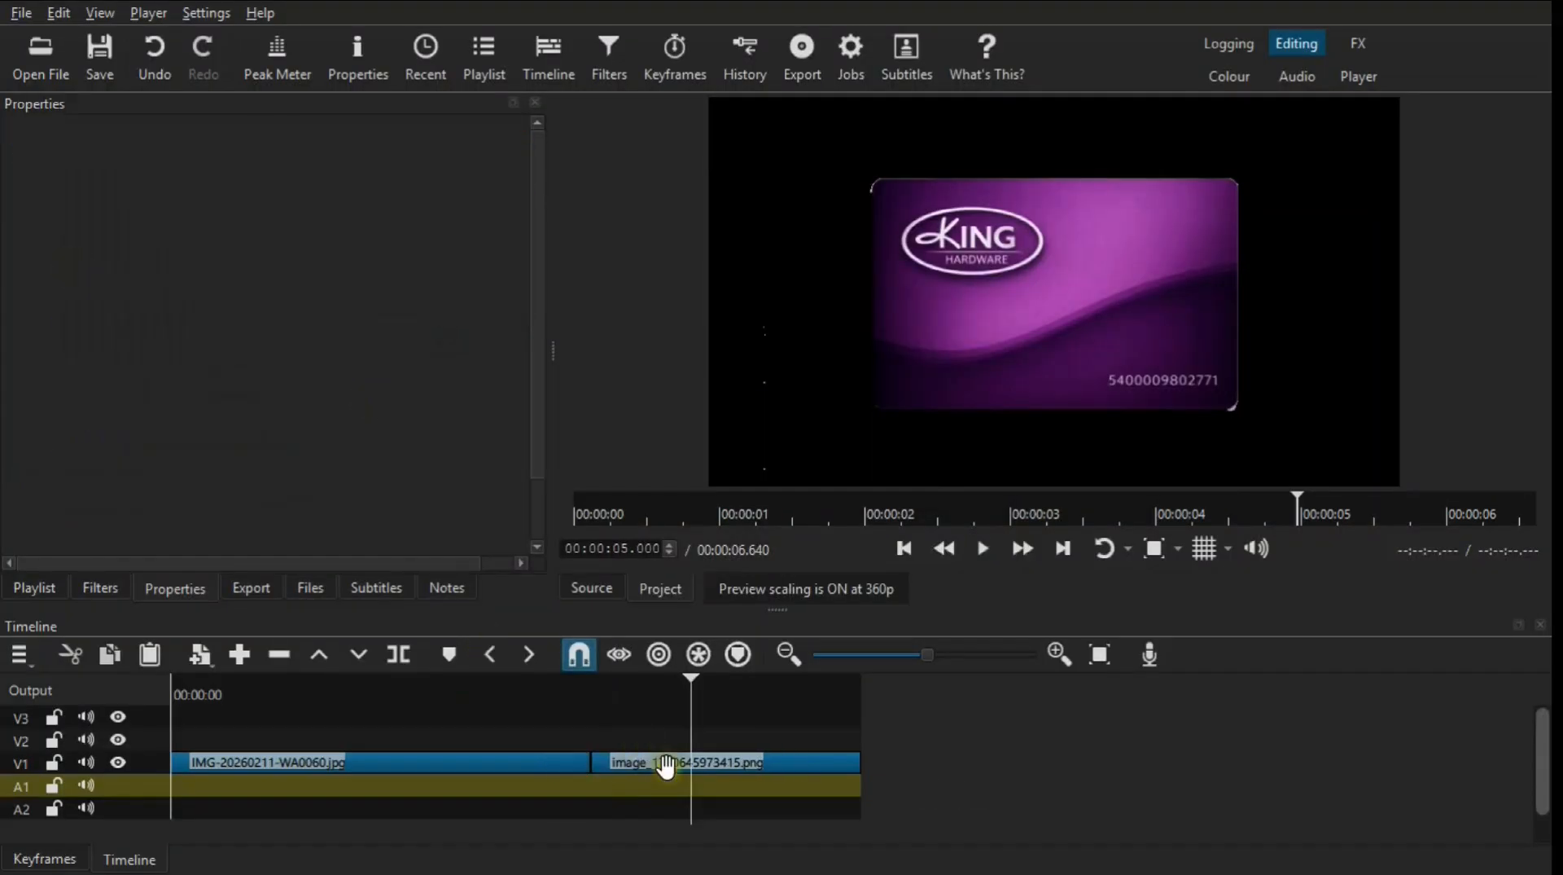
left_click_drag(666, 766, 417, 696)
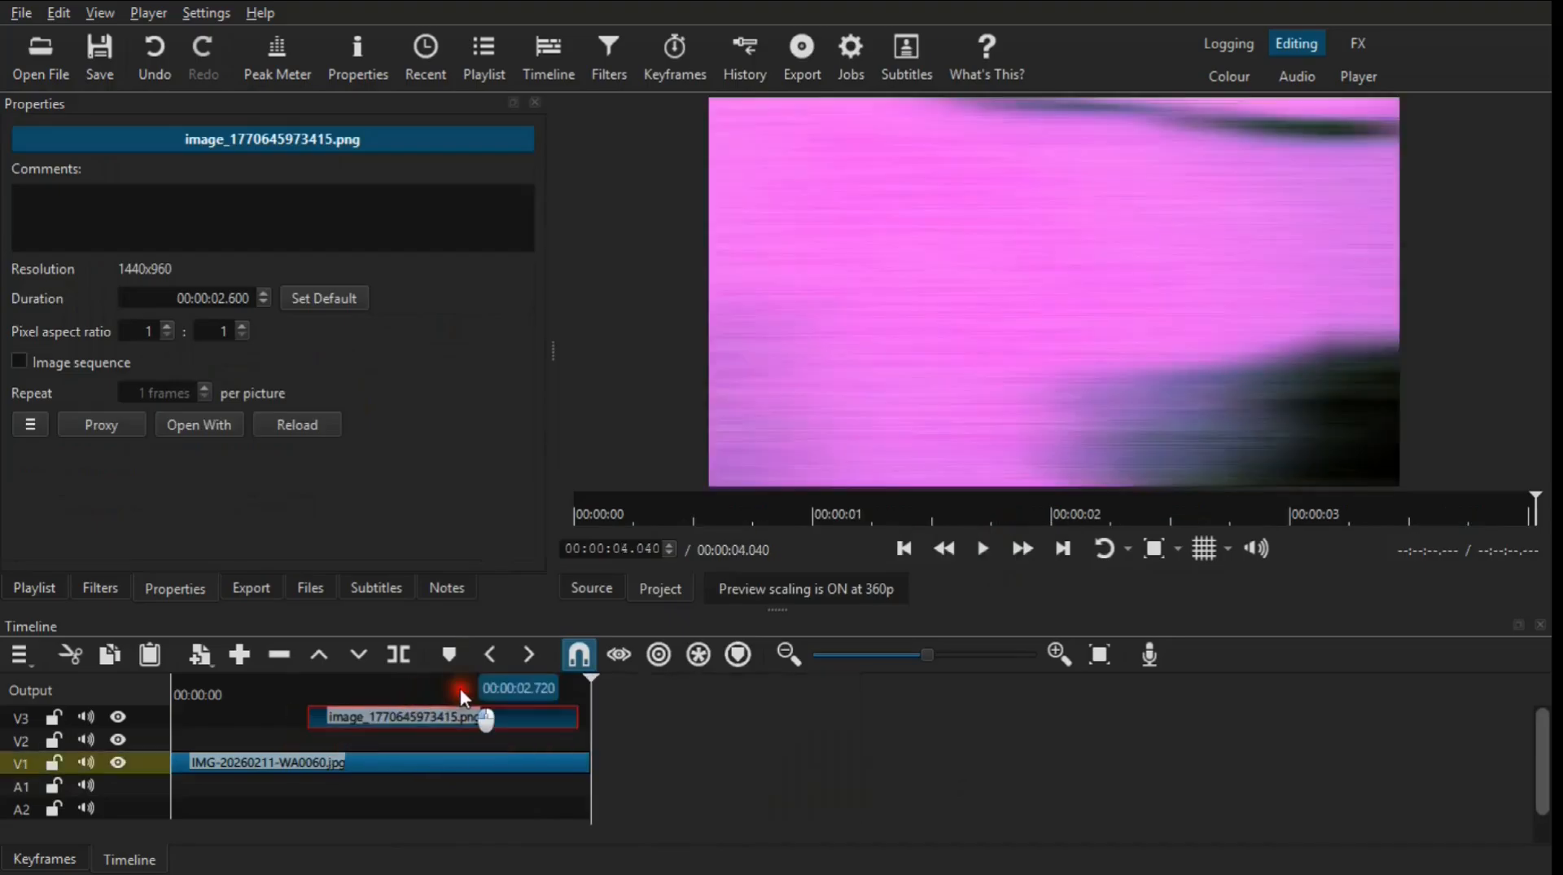
left_click(461, 691)
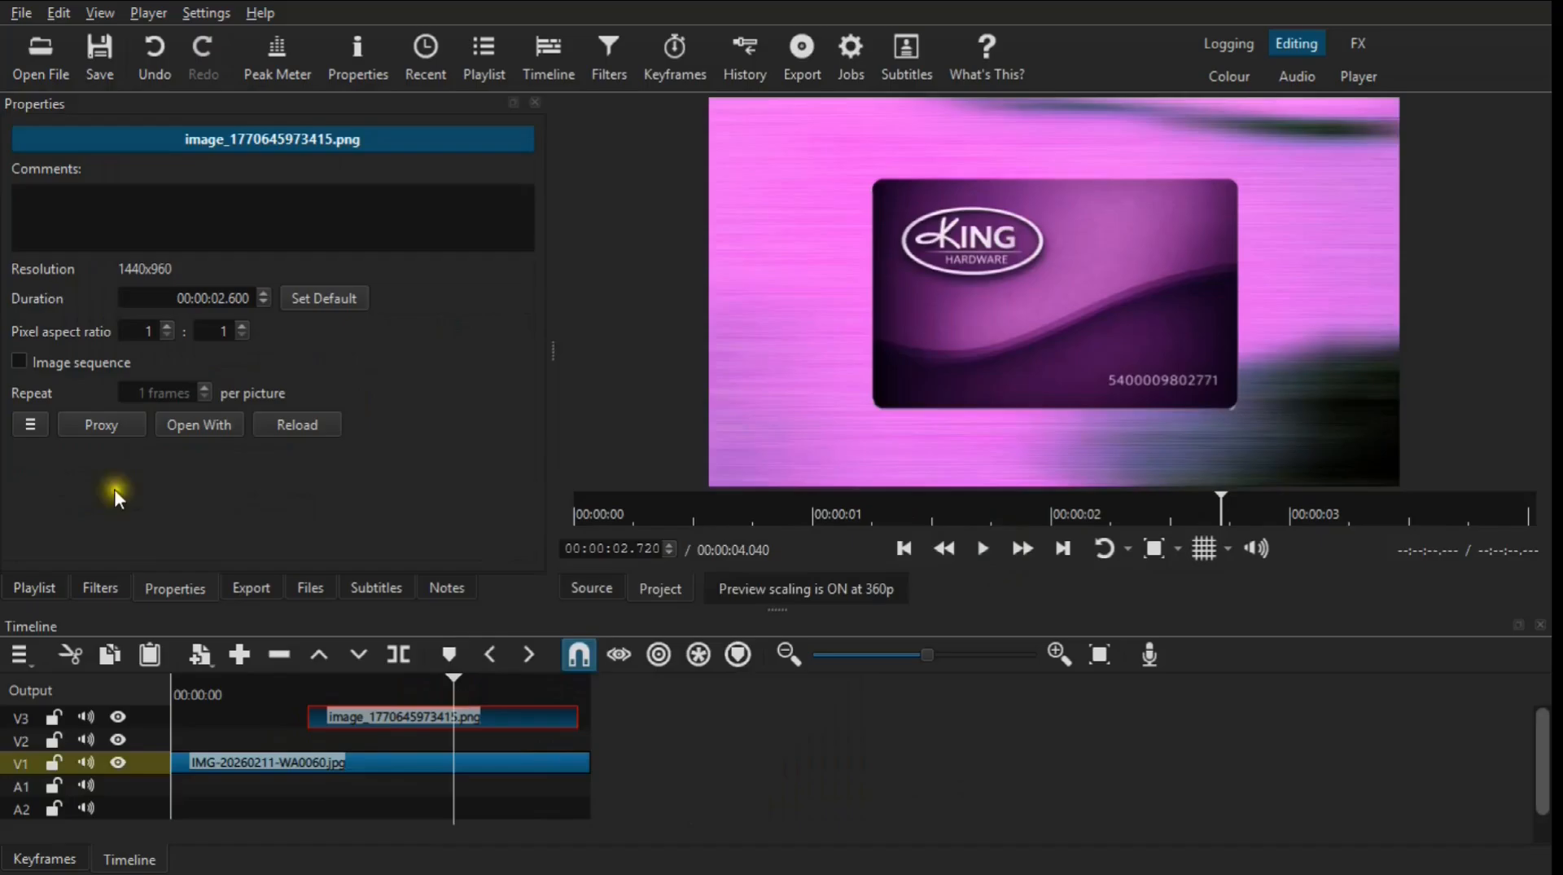
Search the filters for "zoom", add Size, Position & Rotate to the card image clip on V3, and set its zoom to 50%.
left_click(108, 586)
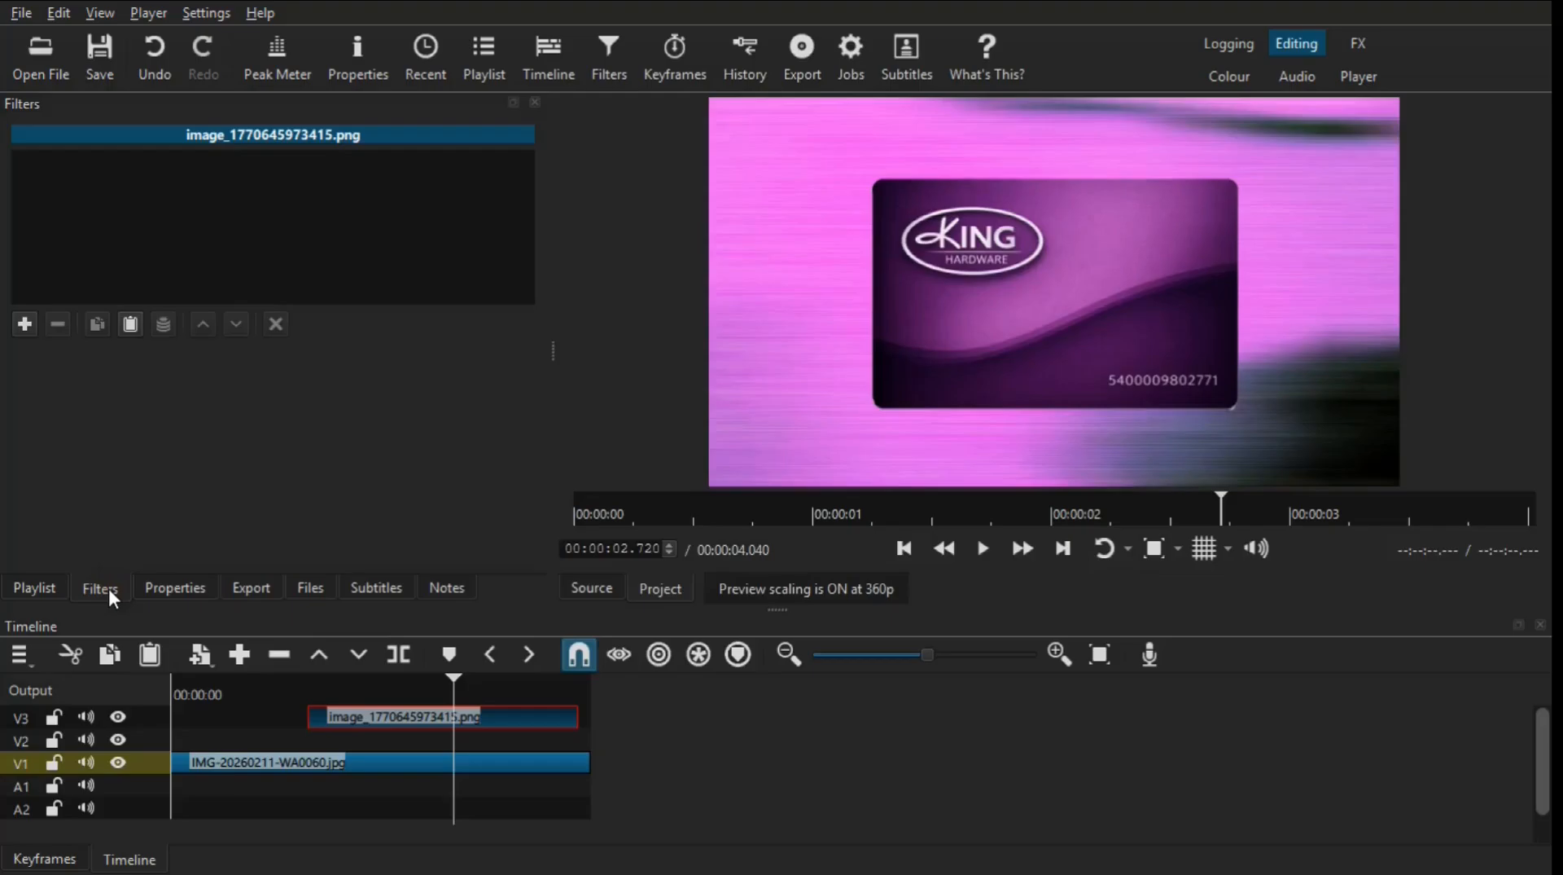
left_click(27, 328)
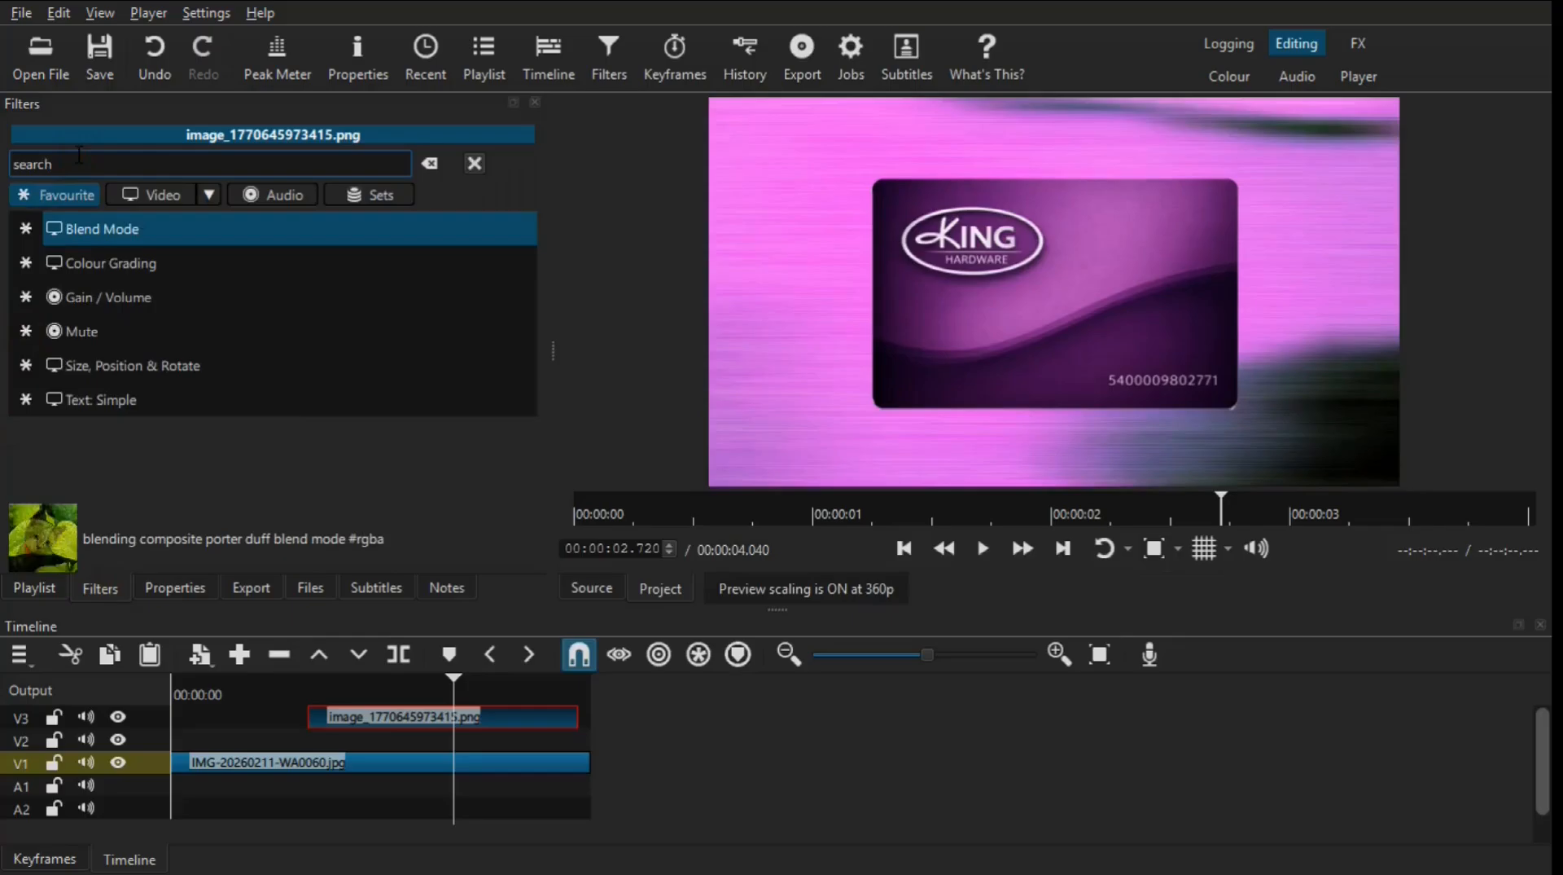
type("zoom")
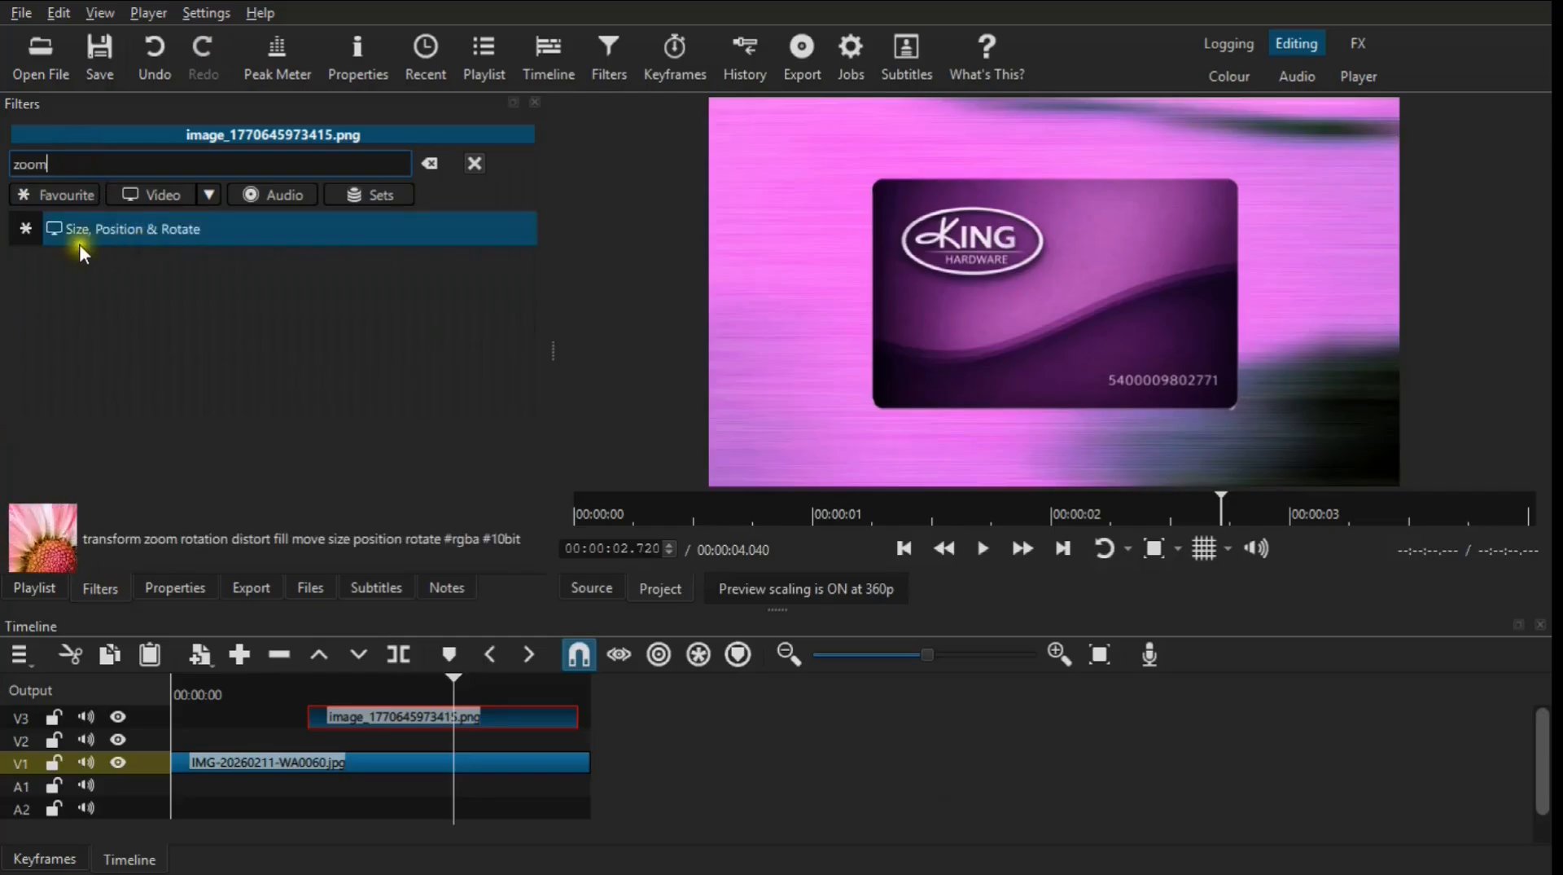
left_click(124, 230)
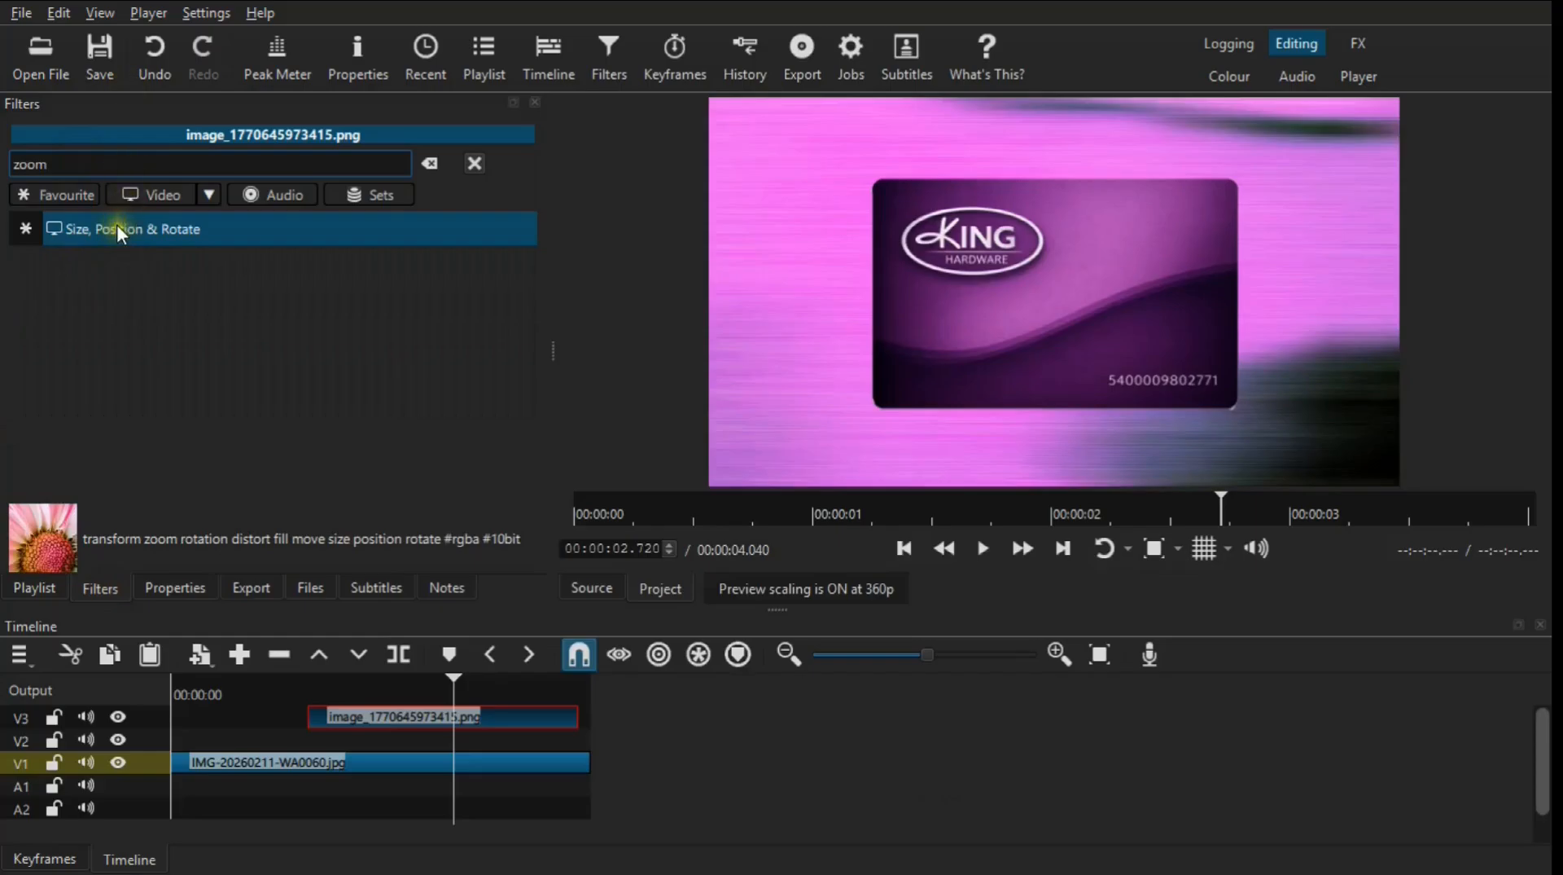
left_click(116, 223)
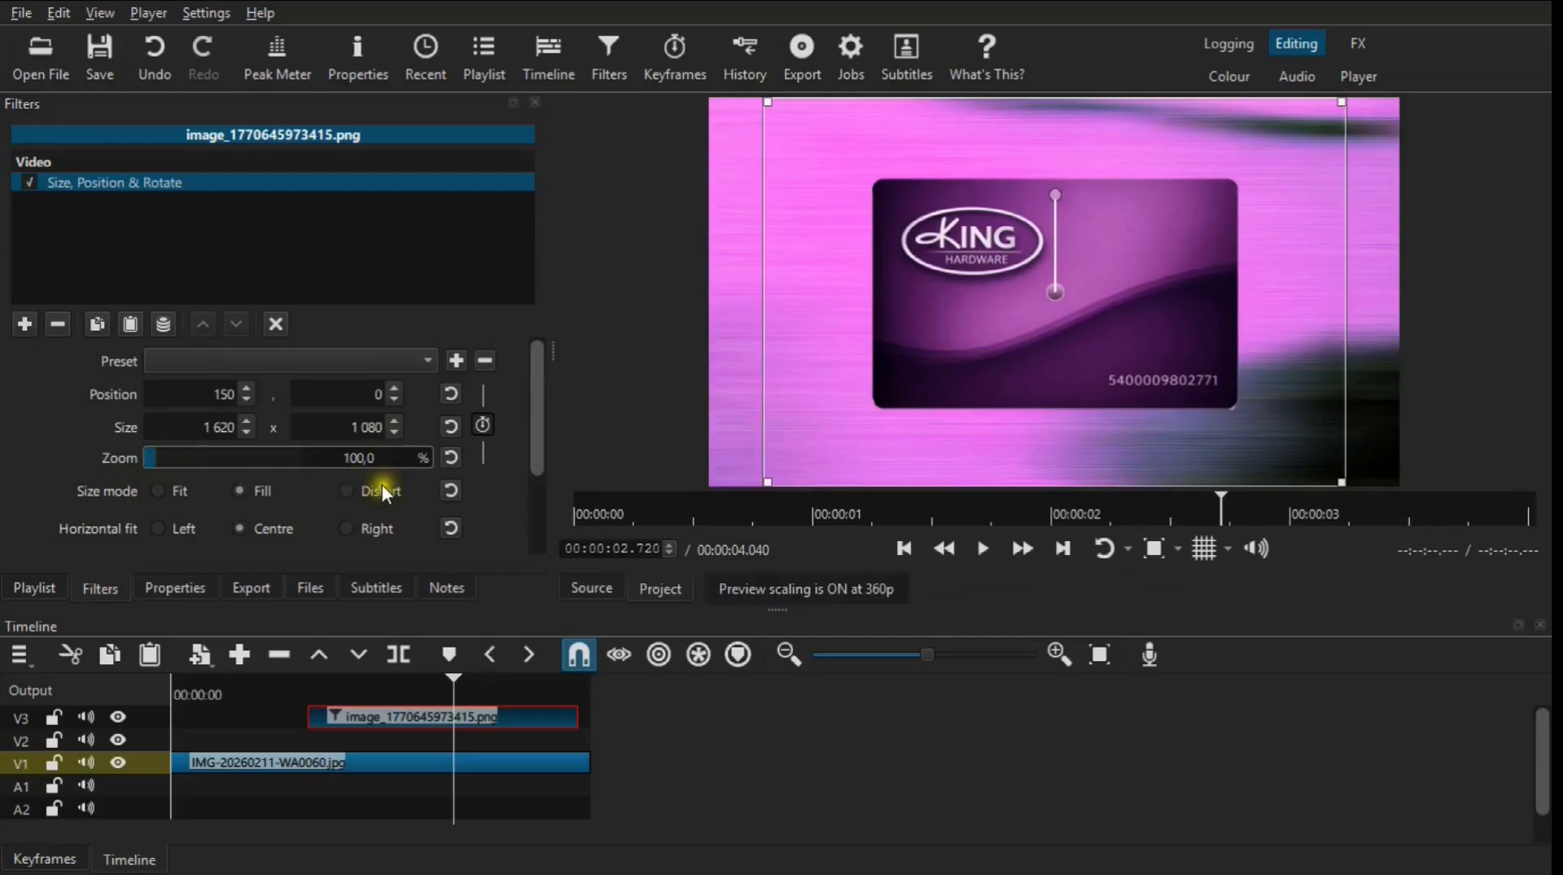
left_click(341, 456)
type("5")
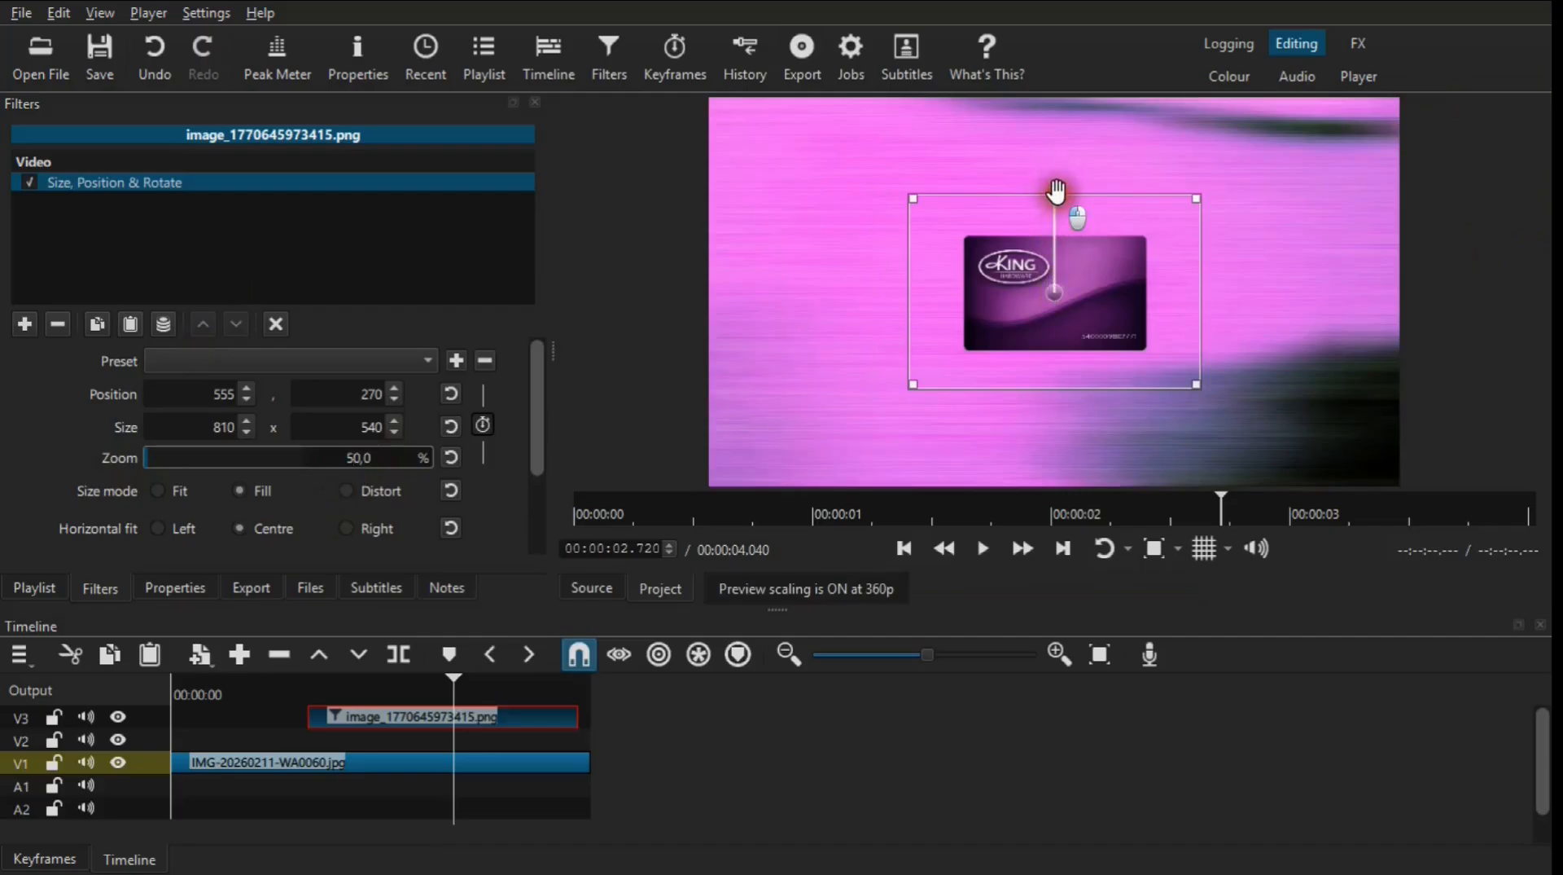
Try rotating the card image in the preview to about 335.3° and about 9.8°, and reset its rotation to default.
left_click_drag(1056, 196, 1005, 239)
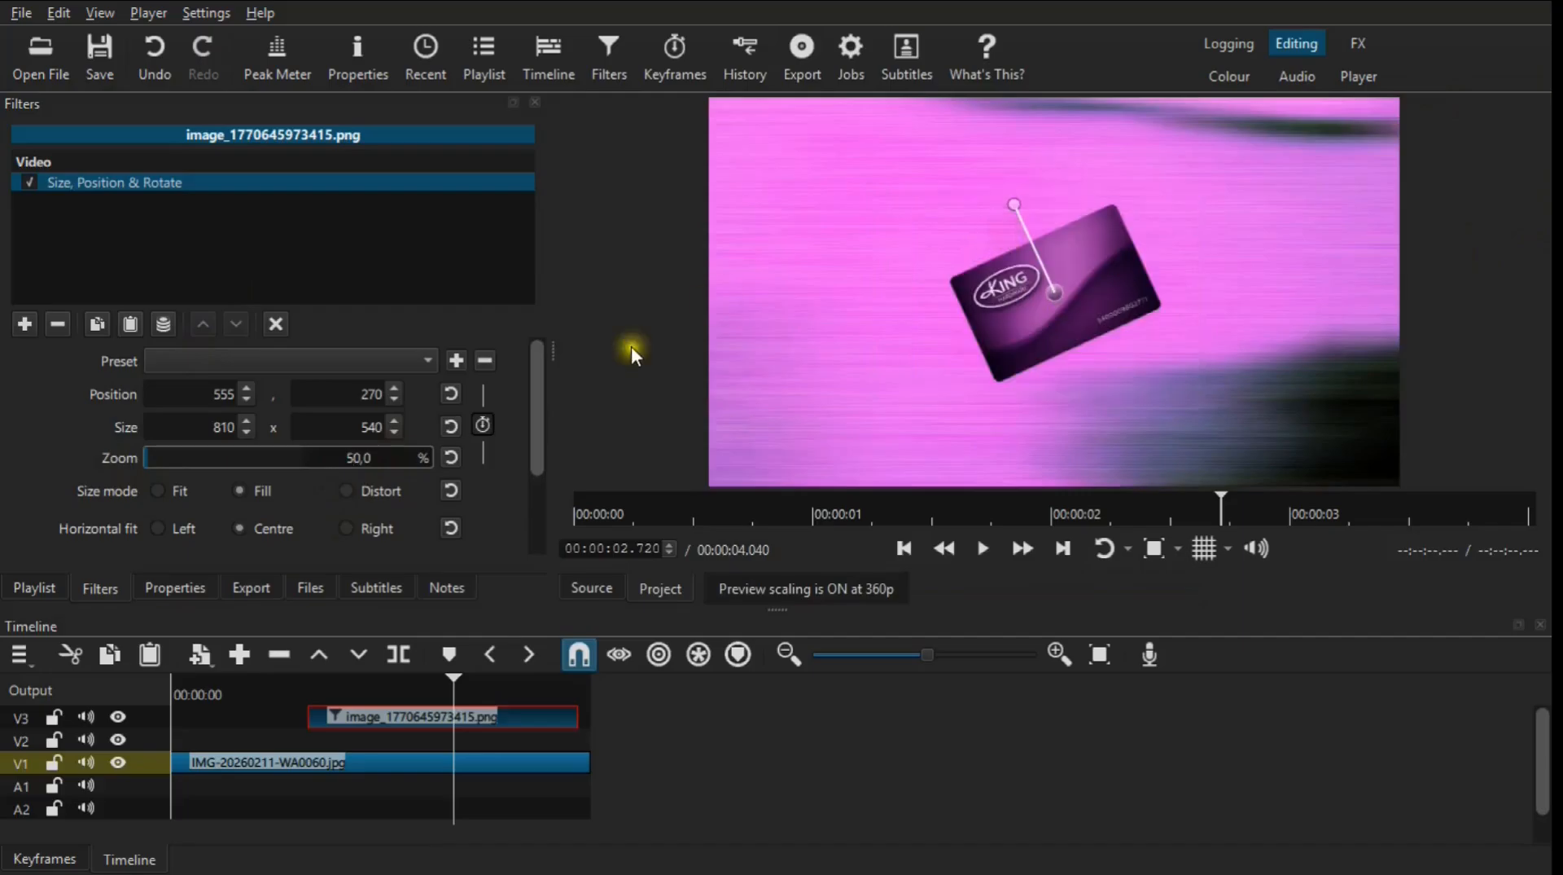
left_click_drag(535, 442, 544, 513)
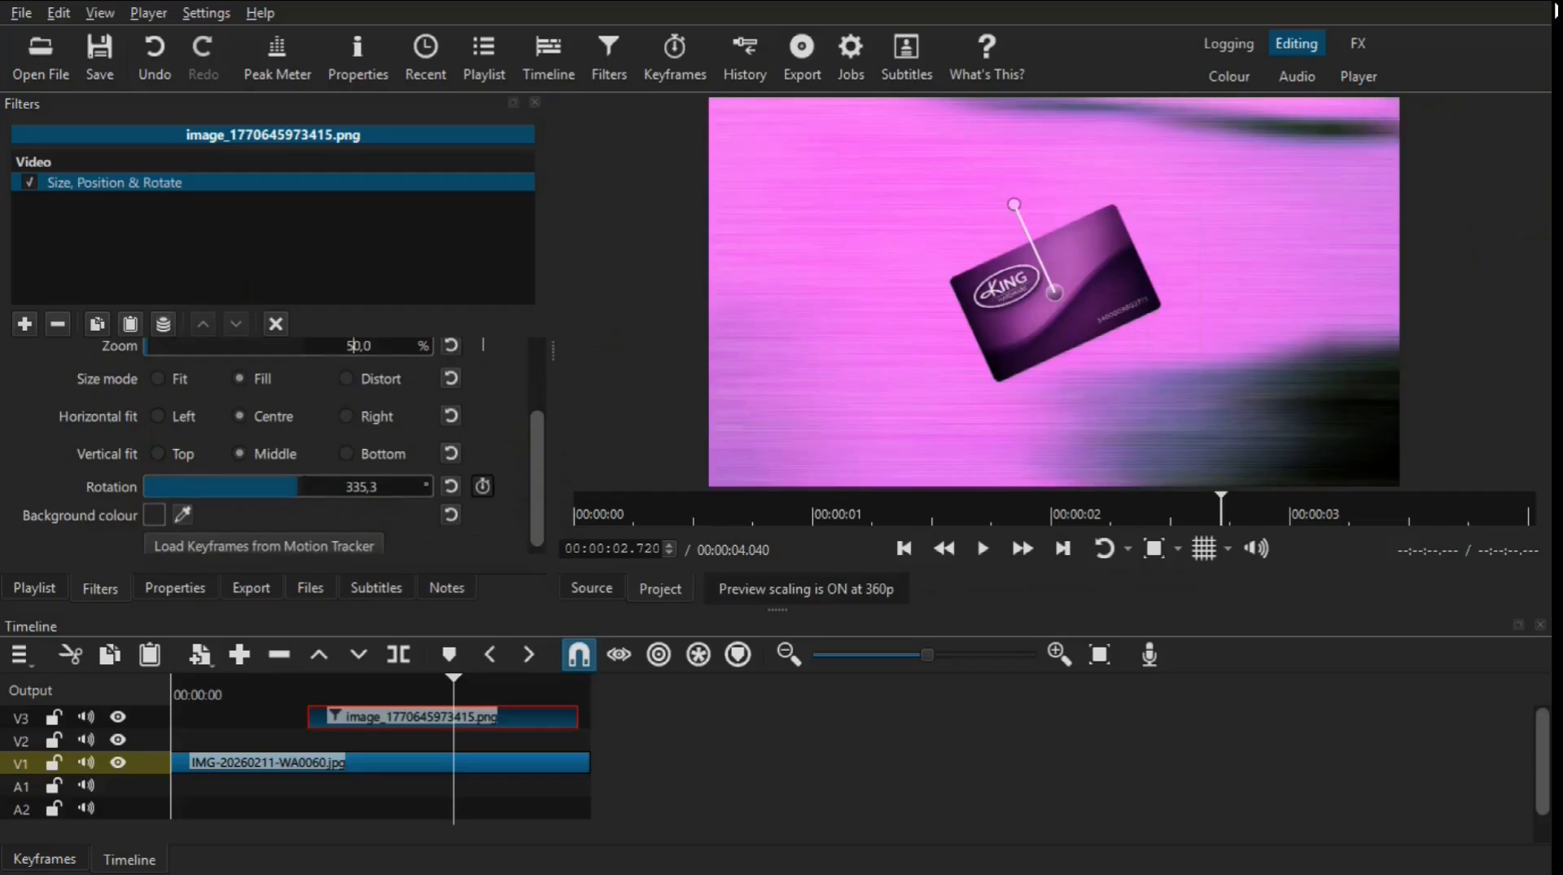
left_click_drag(1015, 203, 1070, 197)
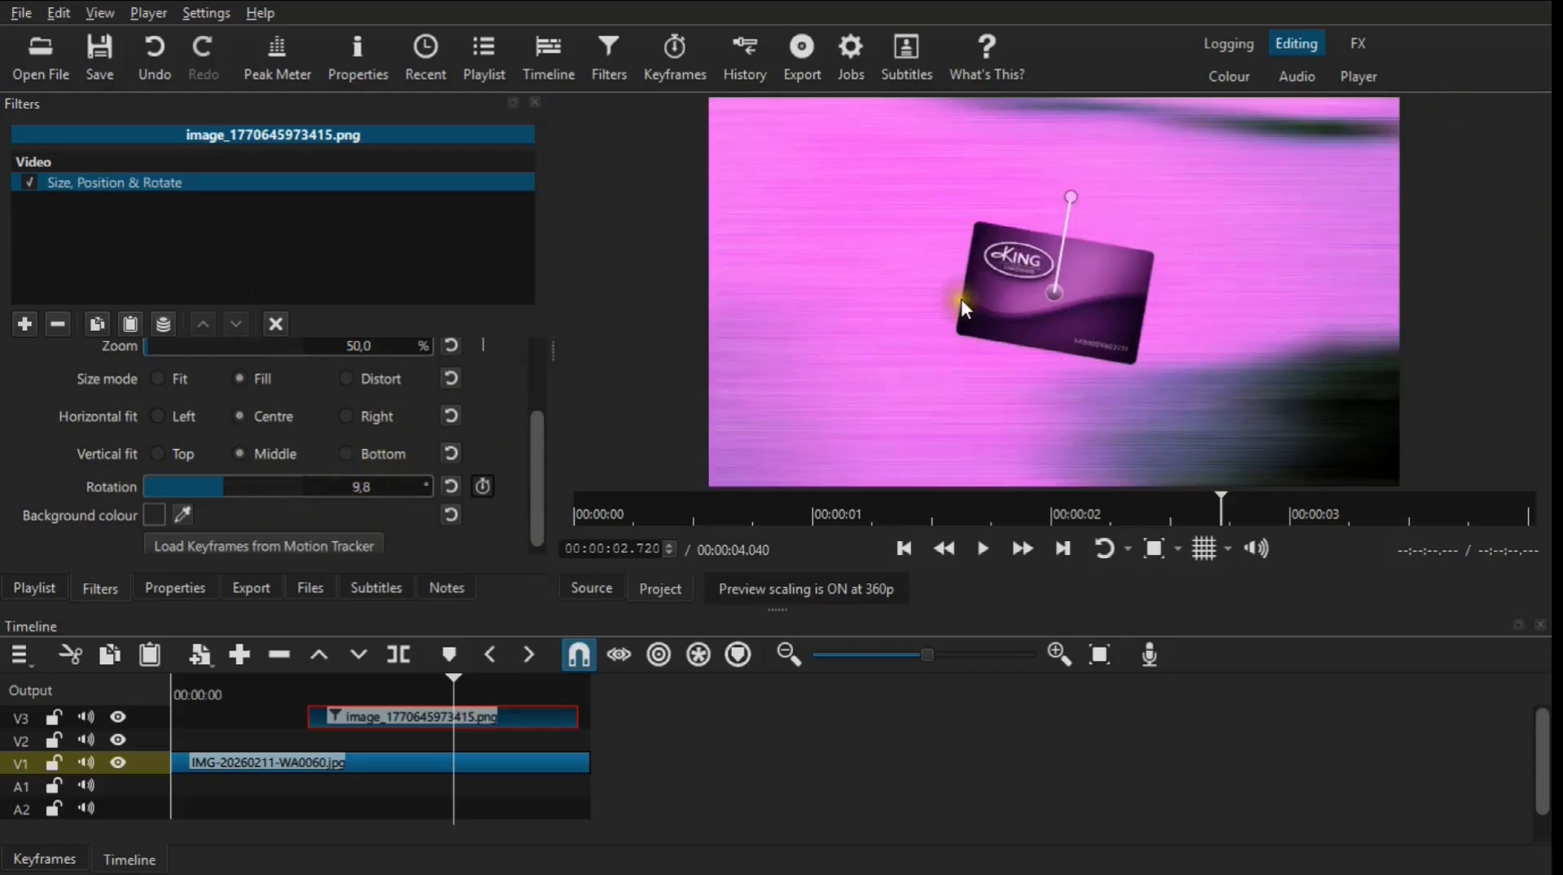
left_click(452, 486)
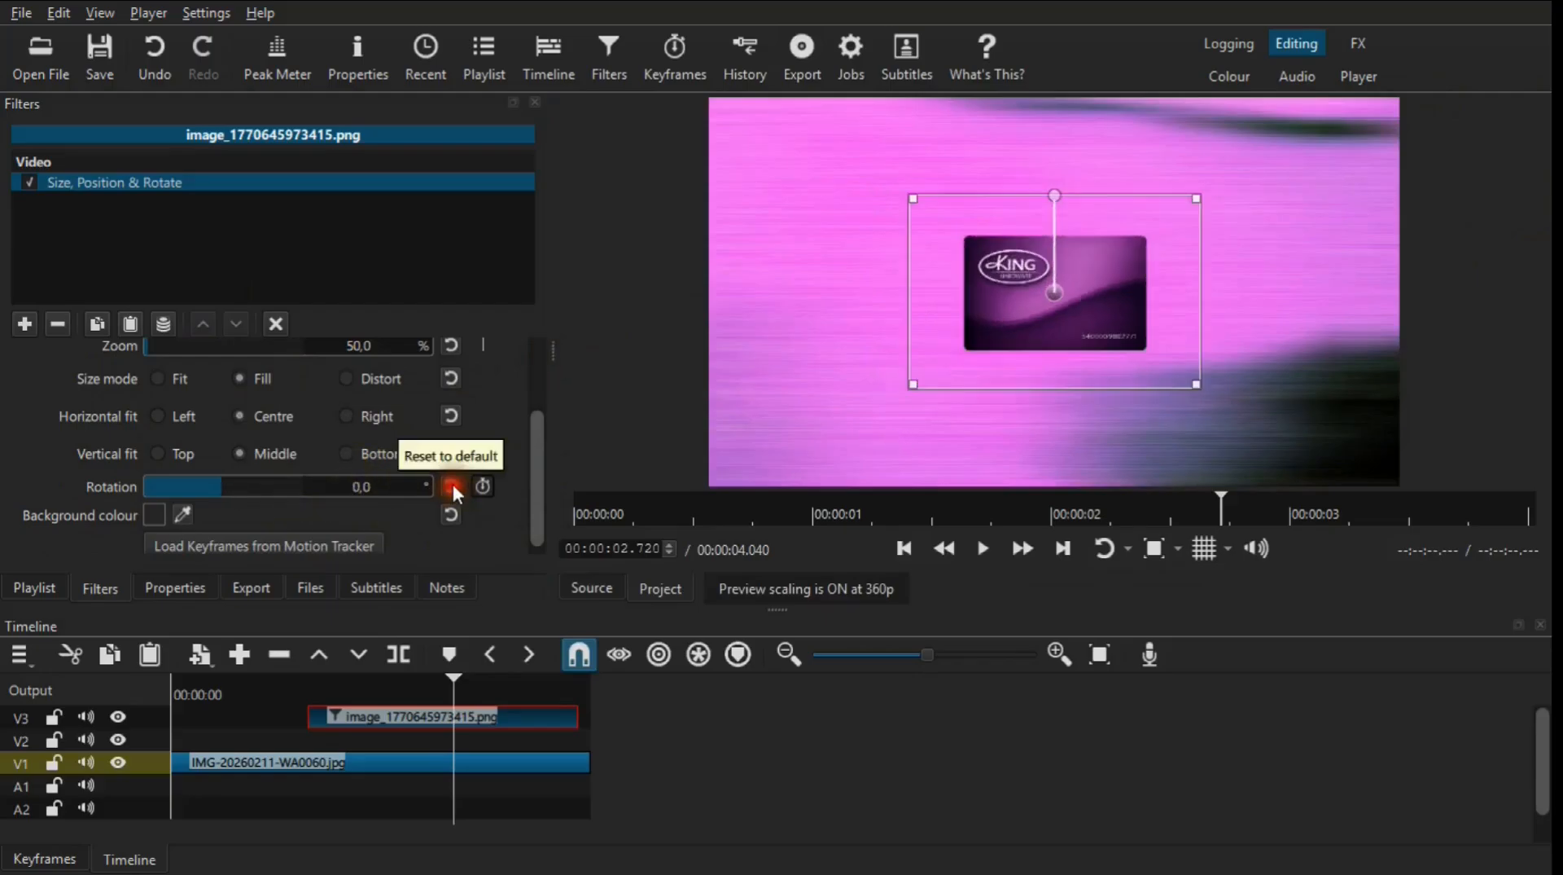
Try rotation values of 75° and -140° for the card image in the filter settings, and reset the rotation to default.
left_click(247, 488)
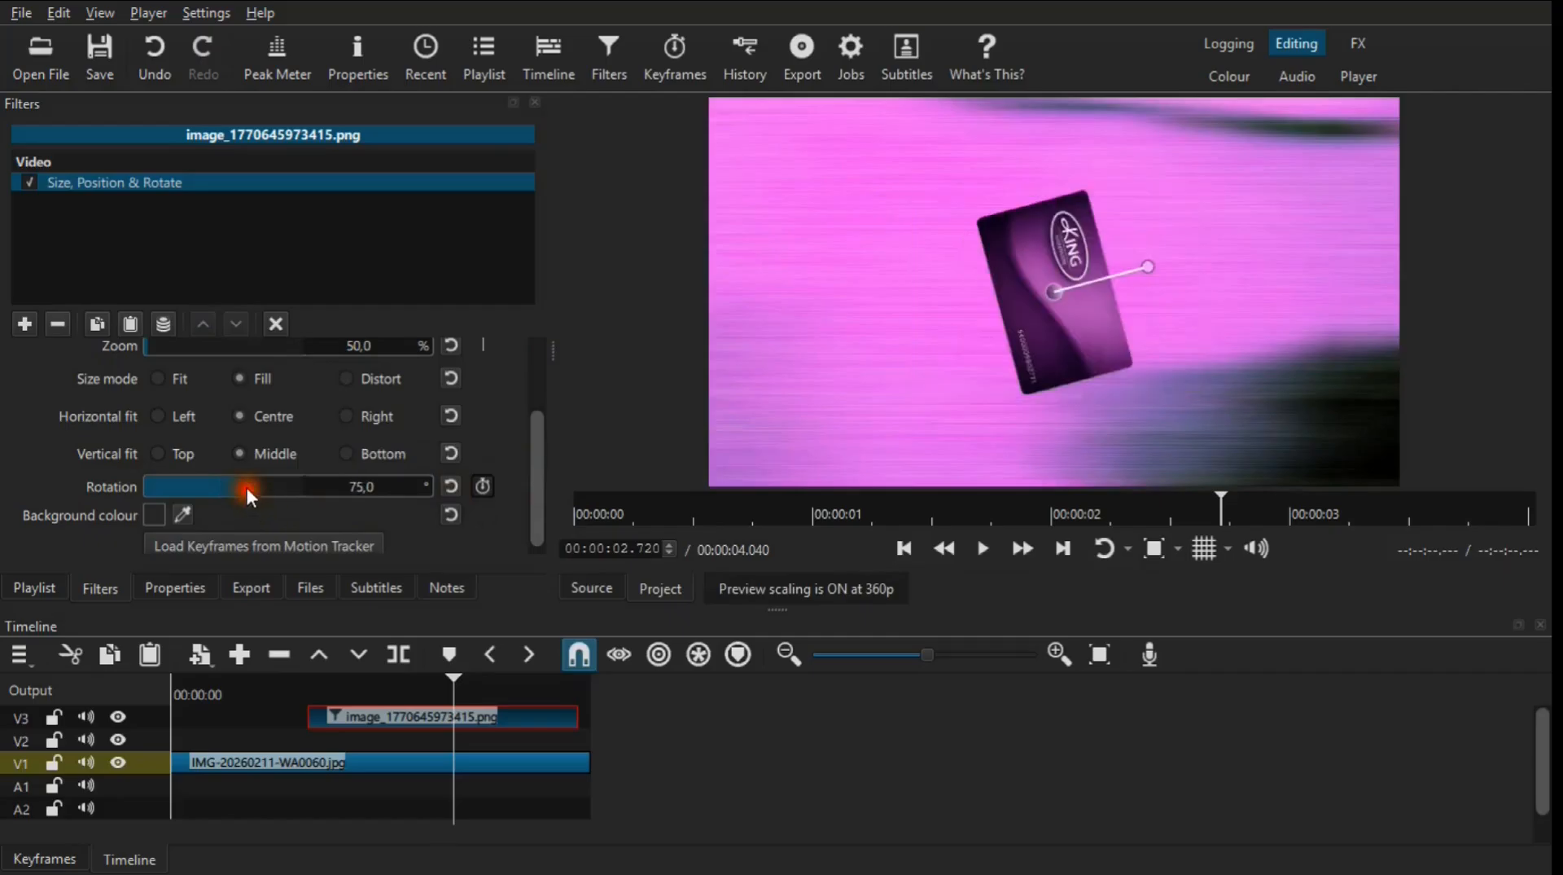
left_click(199, 487)
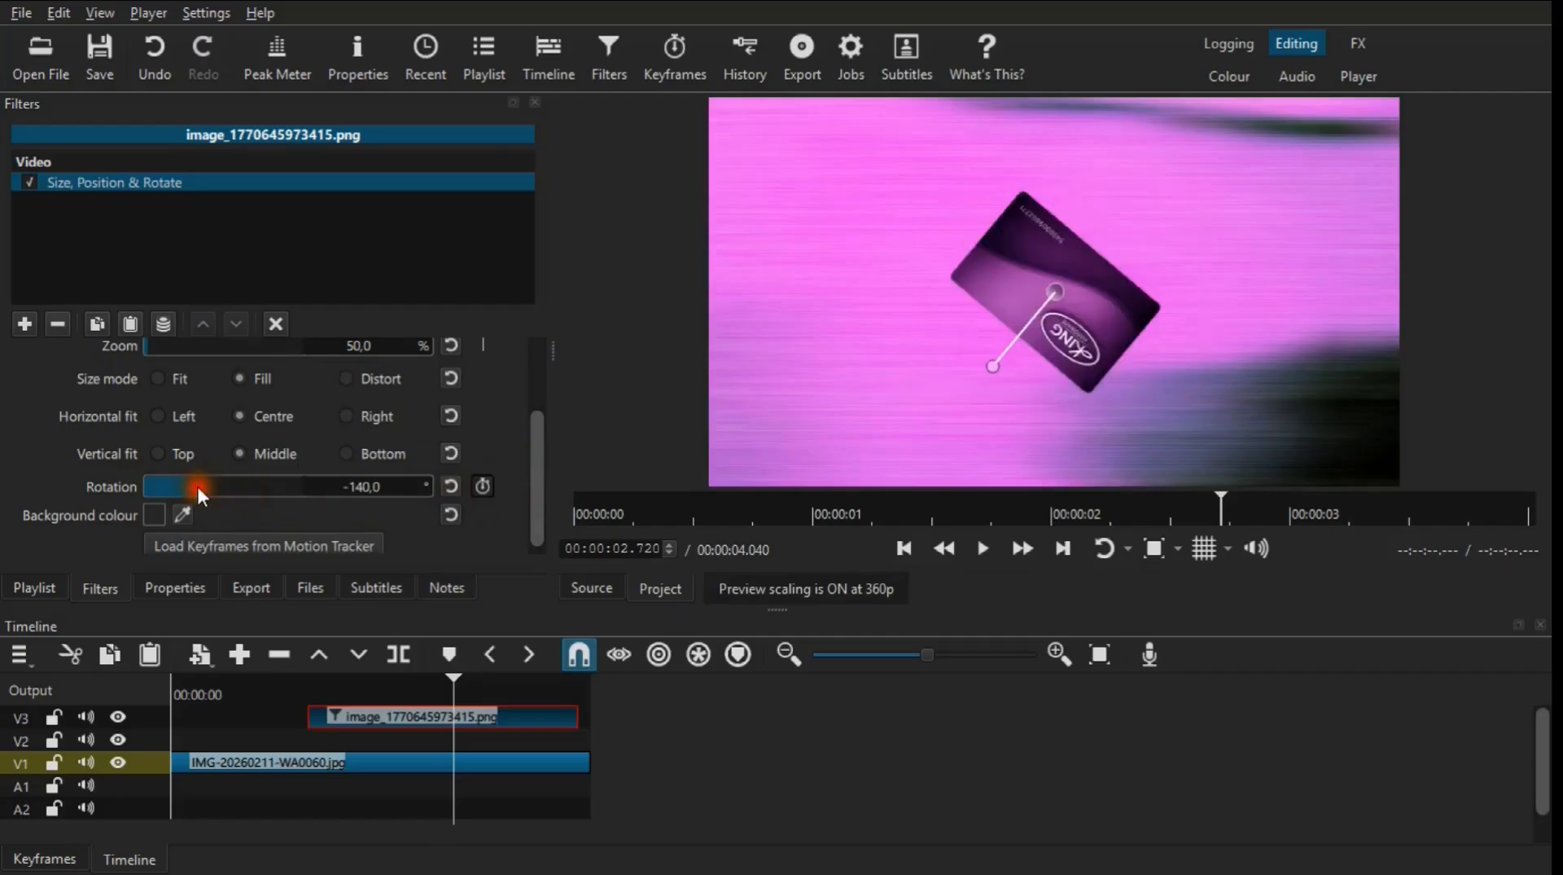
left_click(454, 486)
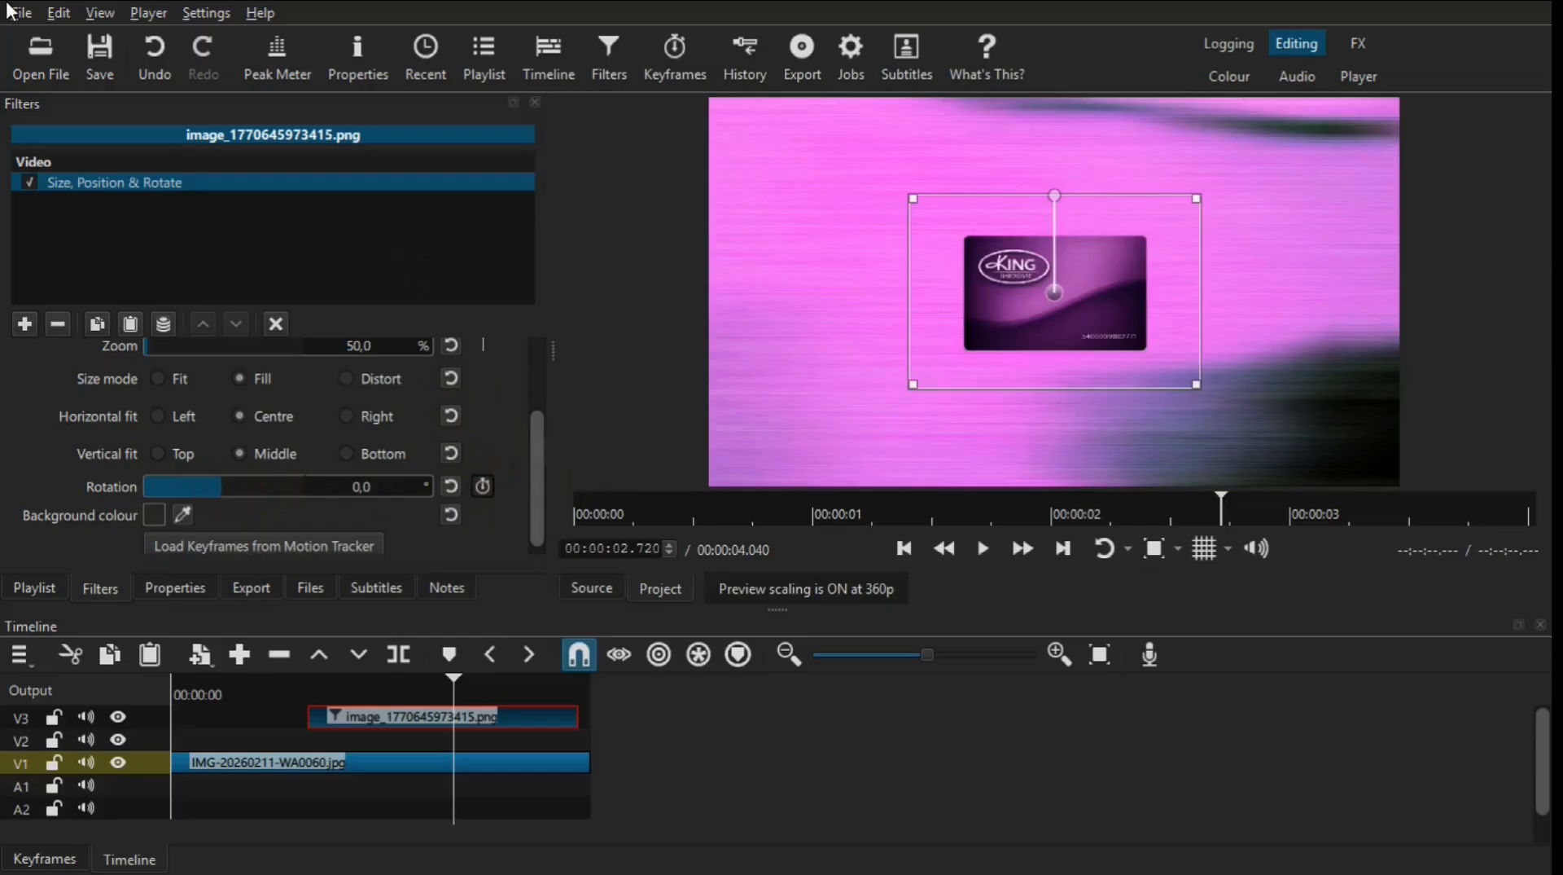
Try enlarging the card image to zooms of about 132% and 125.1%, and set its zoom to 55.1%.
left_click(168, 345)
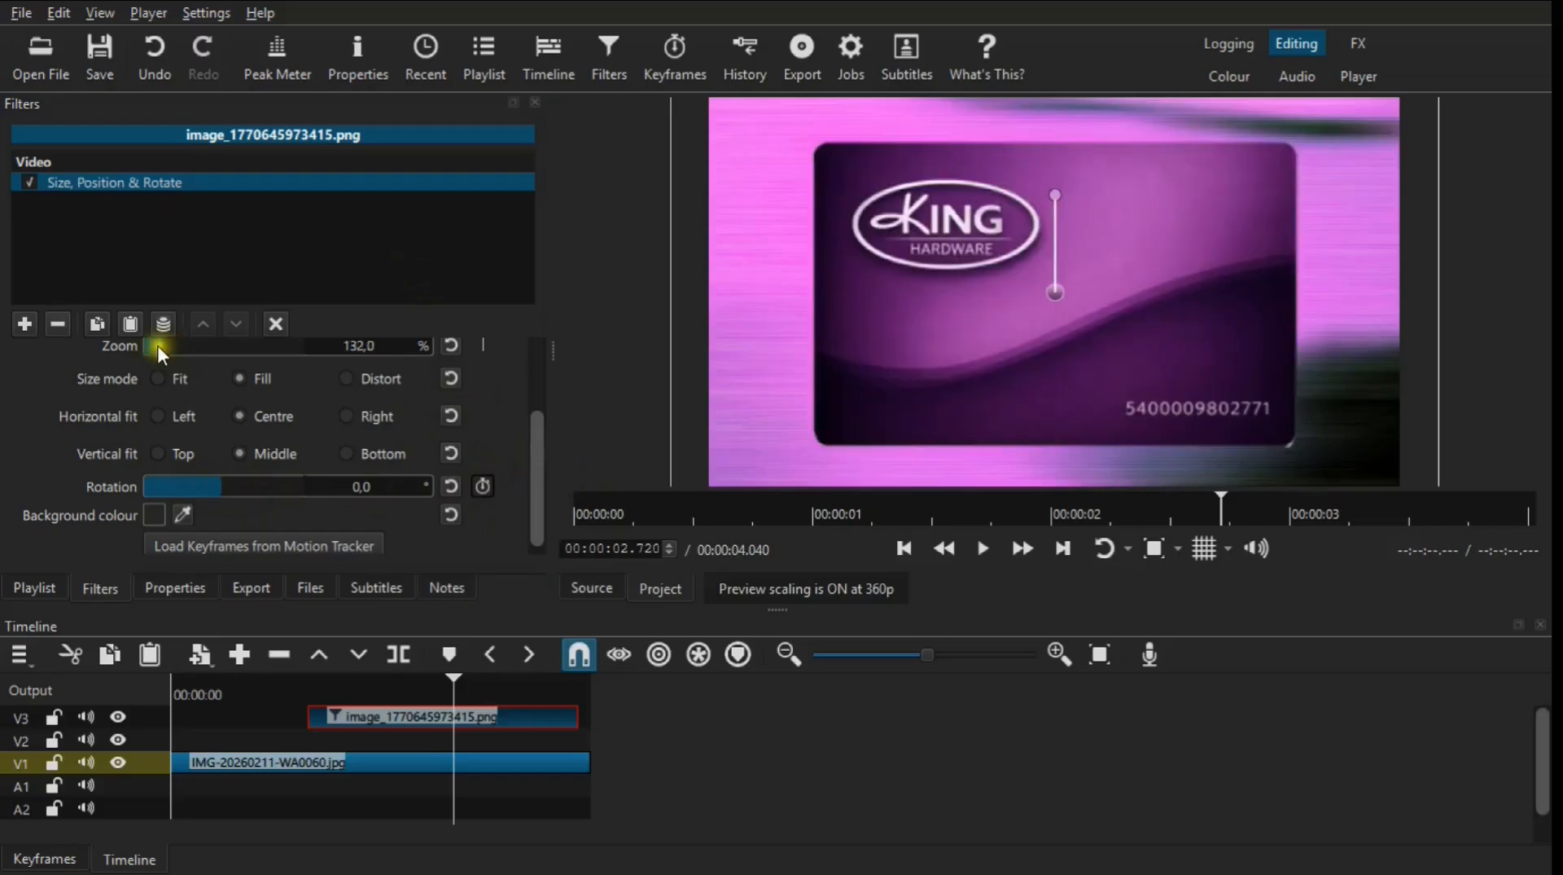
left_click(152, 342)
left_click(166, 346)
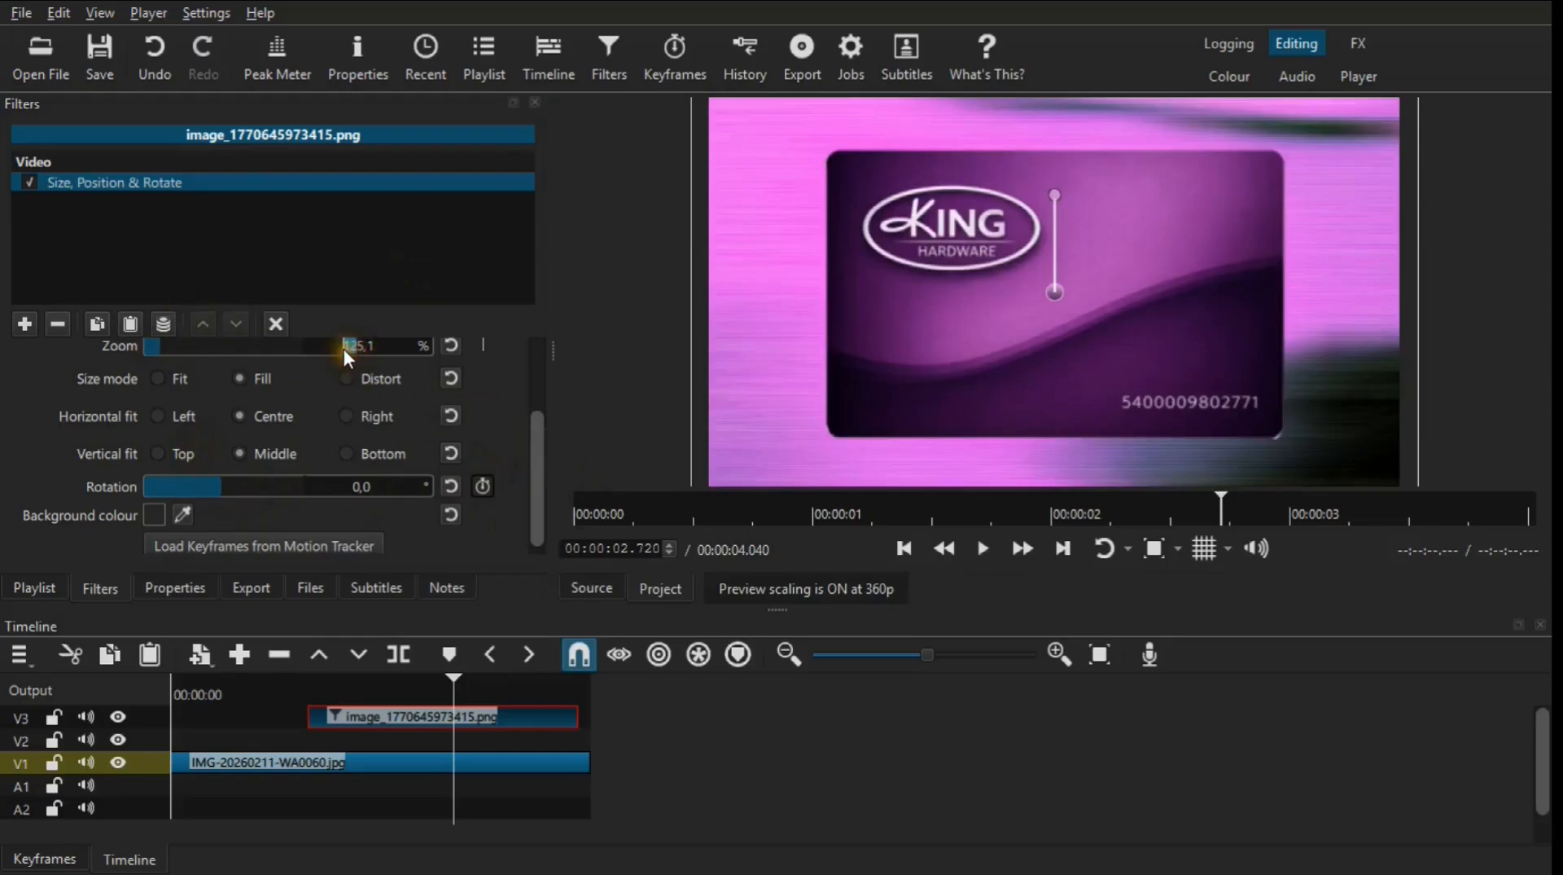
type("5")
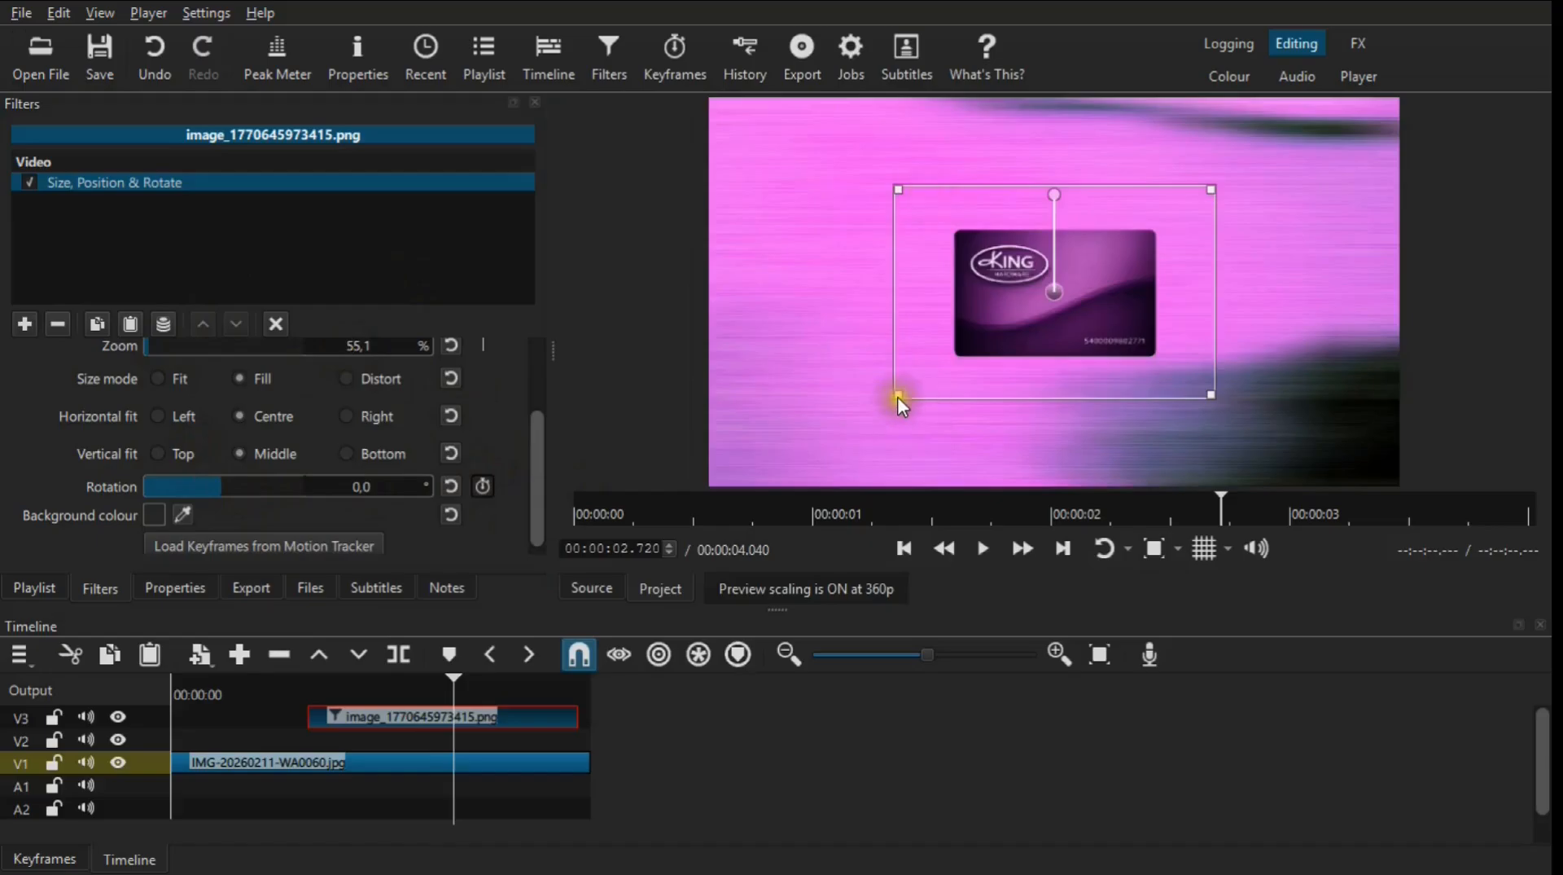
Resize the card image in the preview from its lower-left corner to about 65.6% and finally about 51.5% zoom.
left_click_drag(898, 397, 901, 393)
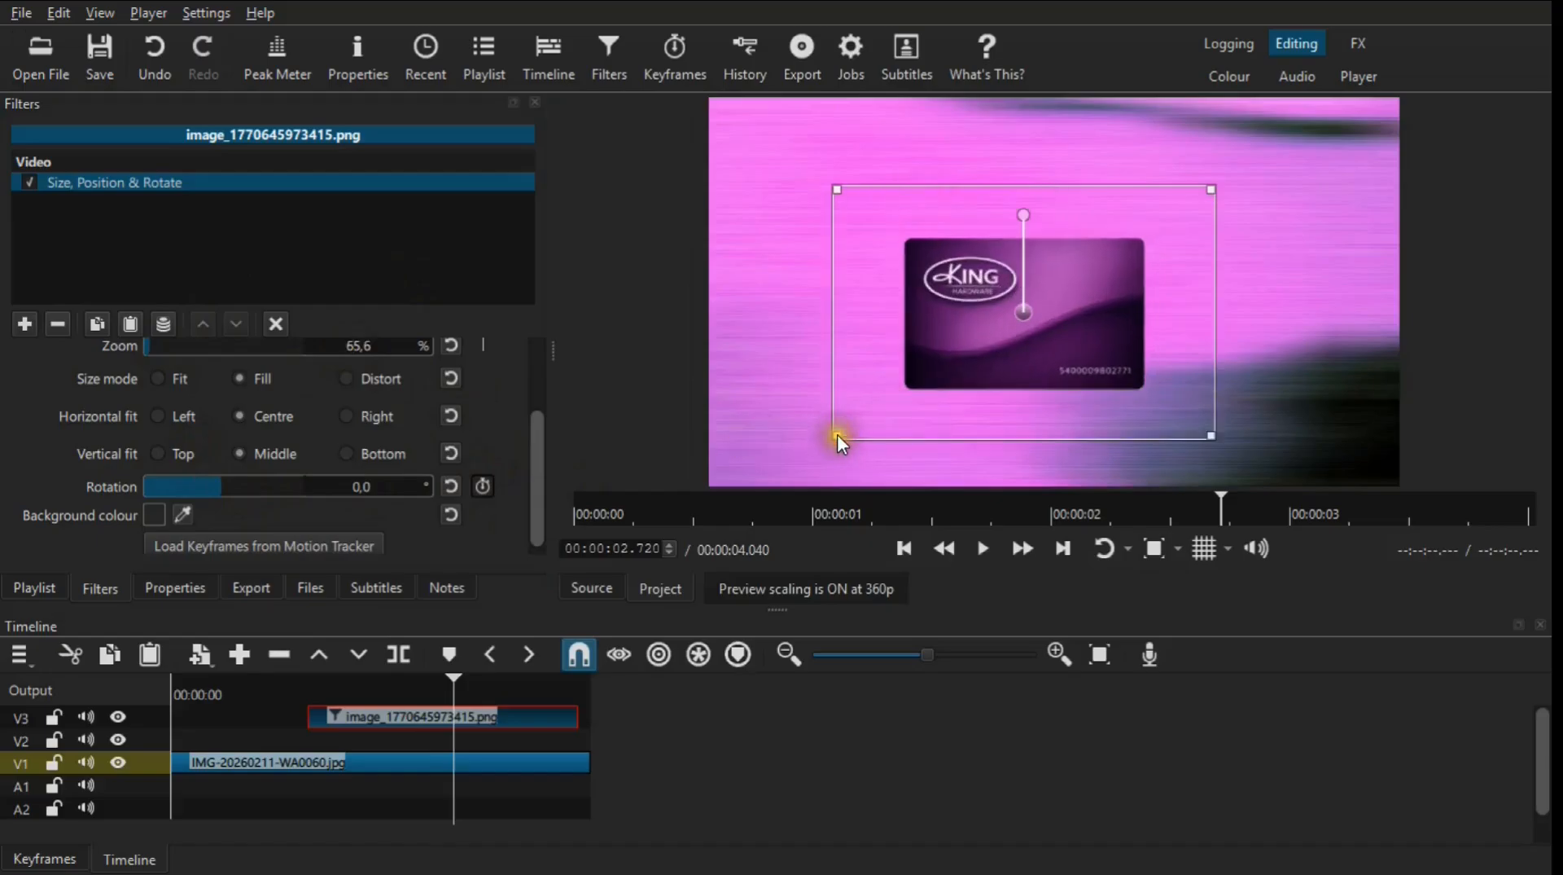
left_click_drag(837, 437, 1036, 330)
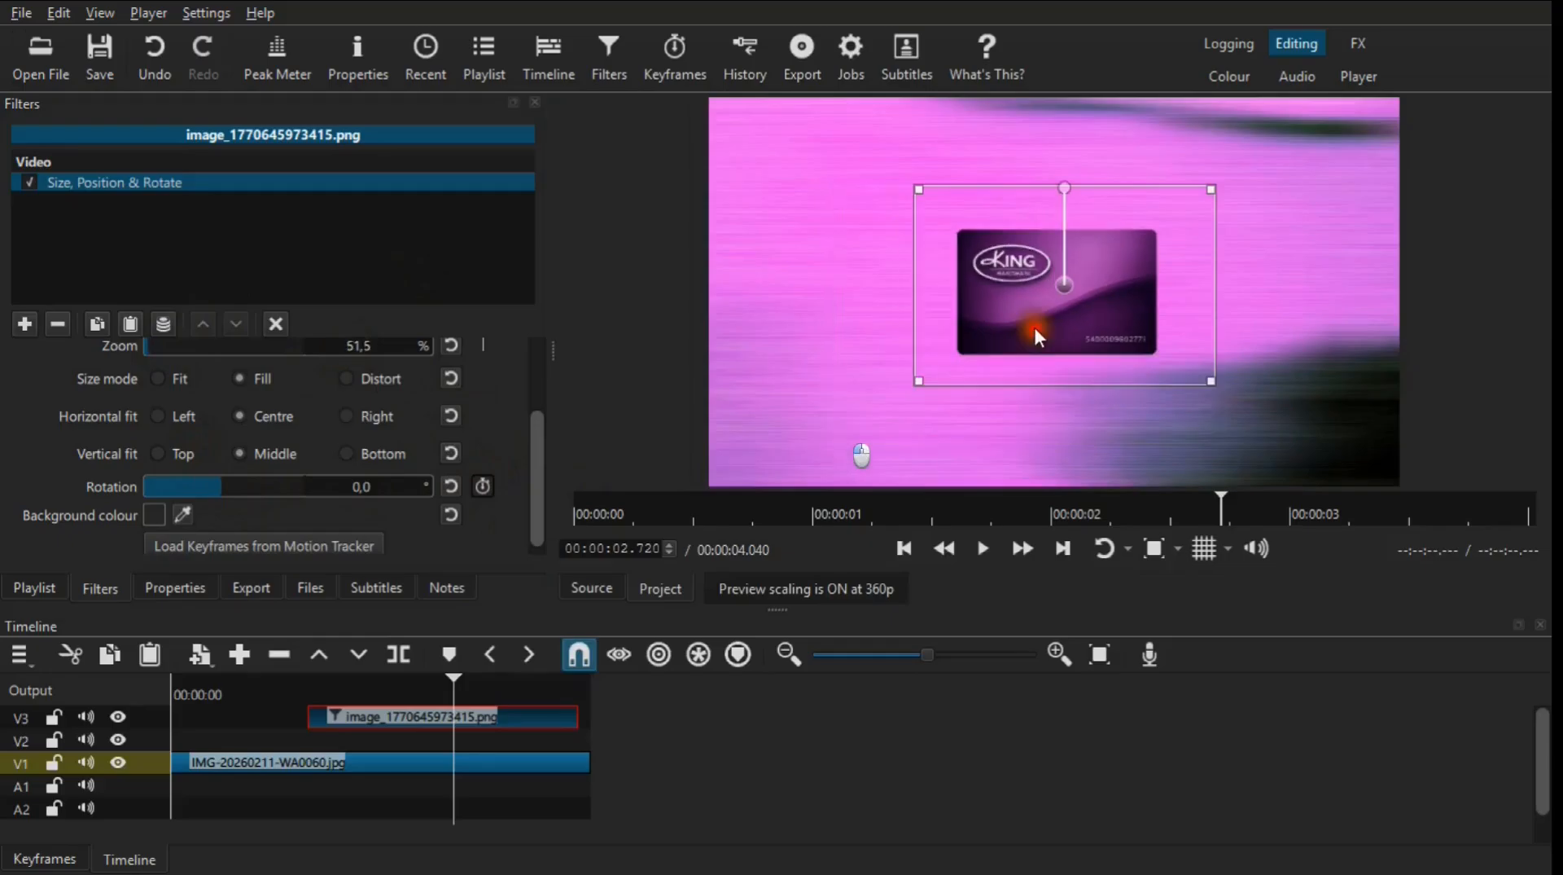